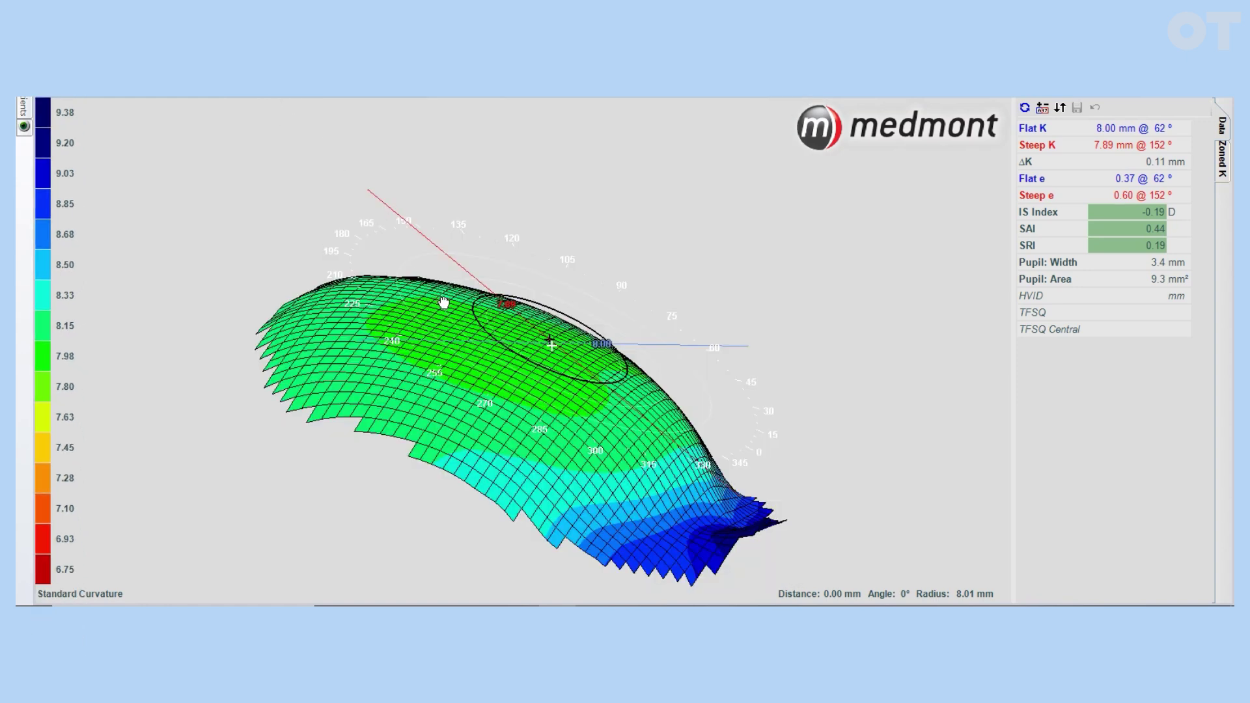
Rotate the 3-D corneal mesh slightly to view it from a new angle
left_click_drag(442, 302, 452, 272)
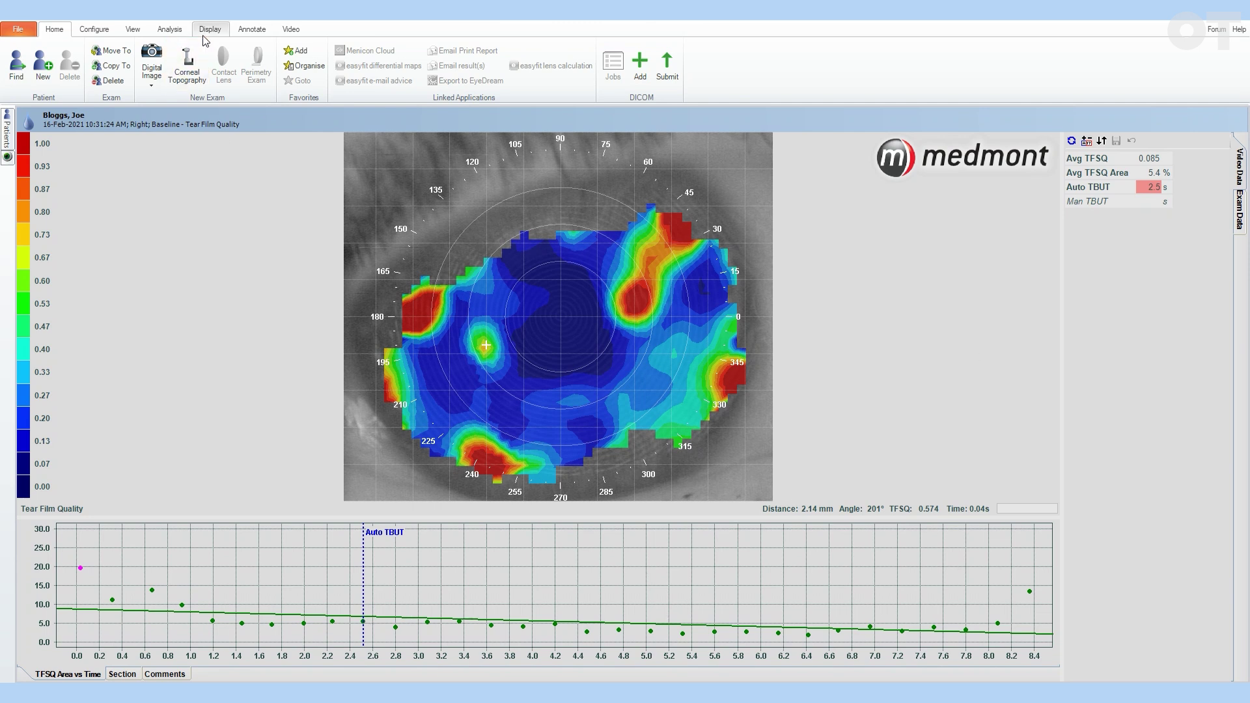
Play the tear film video recording in continuous playback mode
left_click(170, 30)
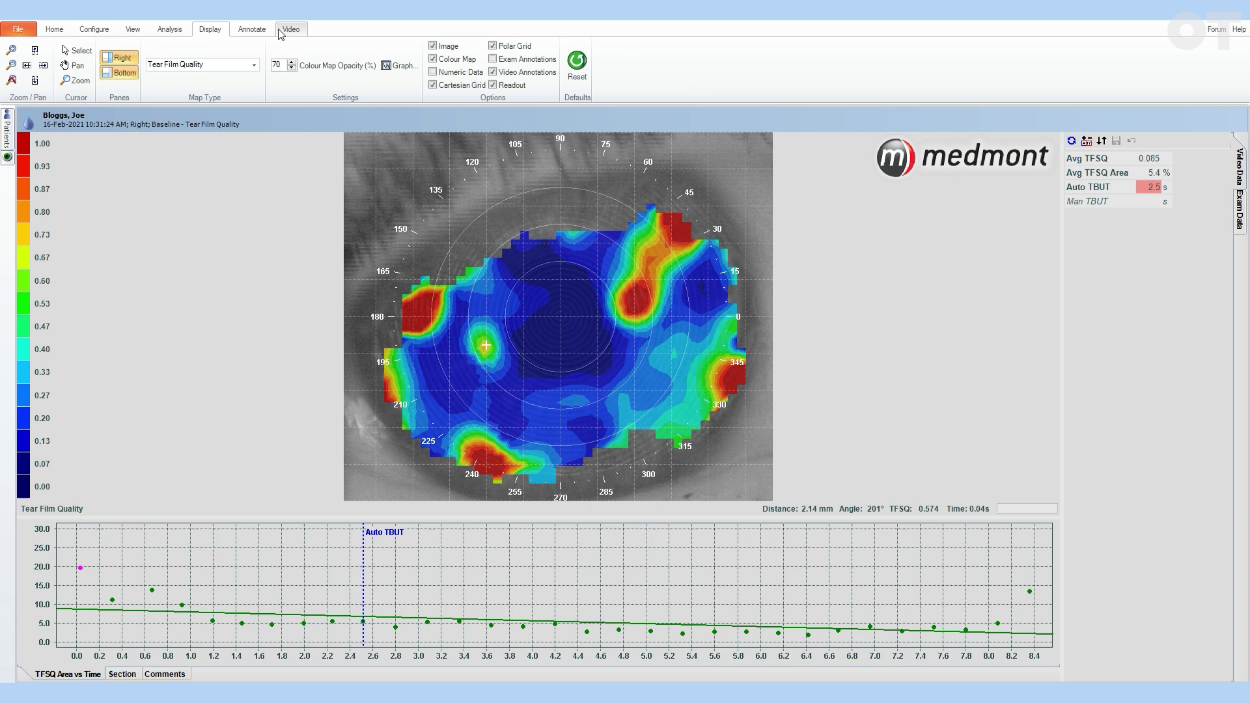
left_click(304, 33)
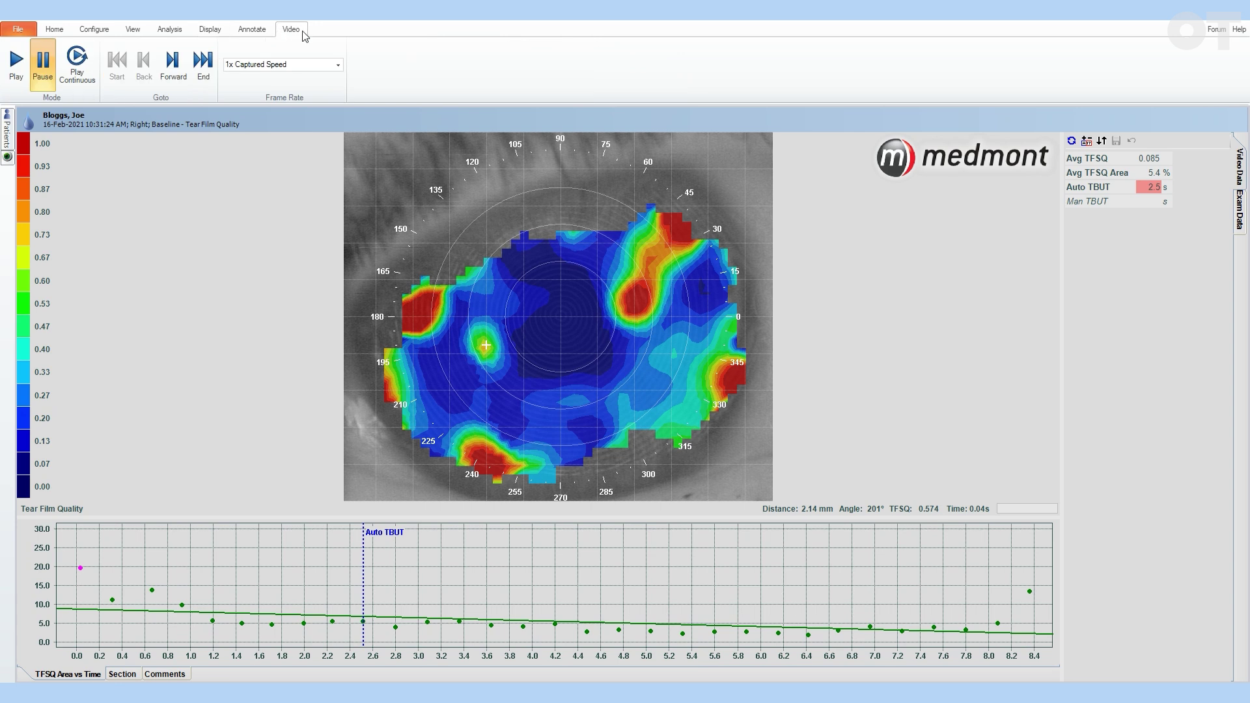
left_click(24, 69)
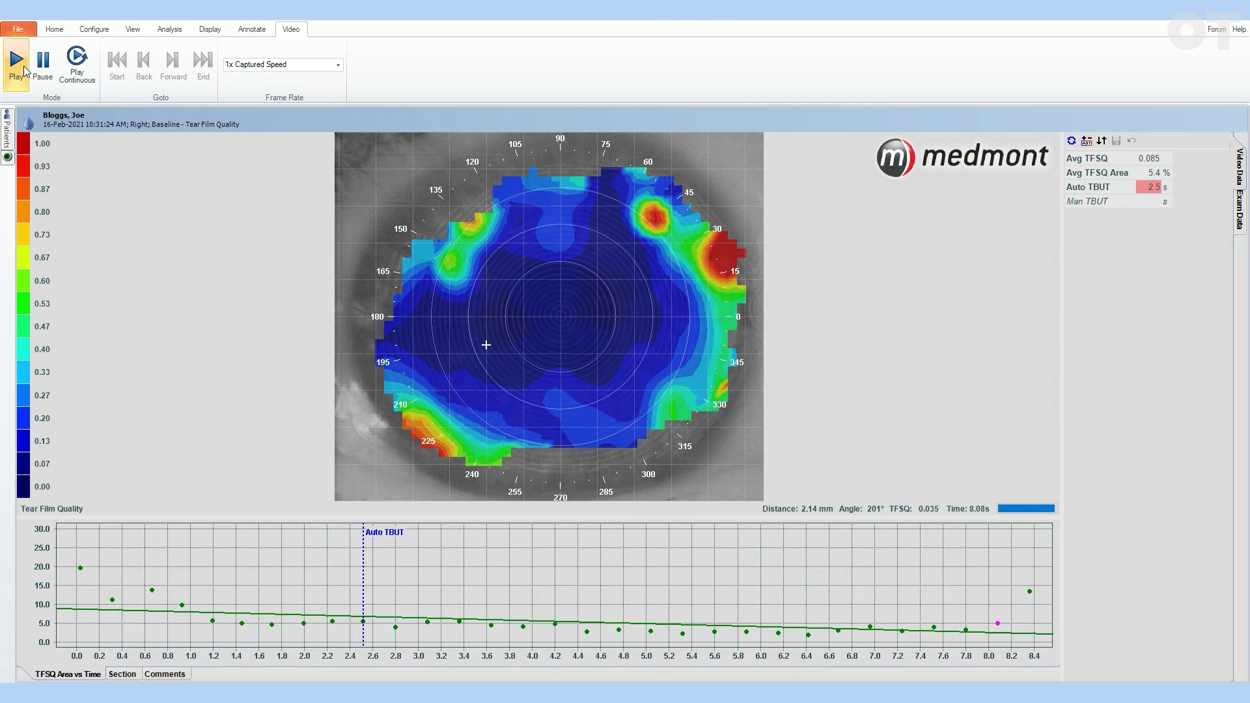
left_click(81, 69)
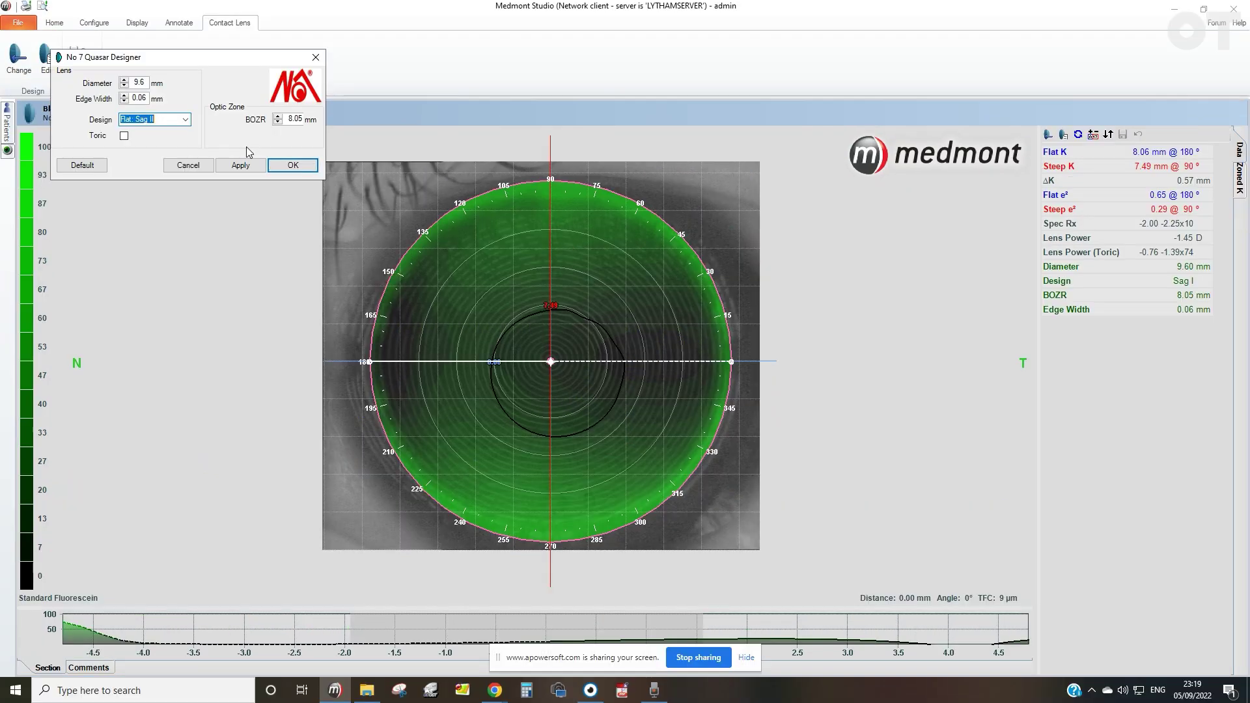
Apply the Standard: Sag I design to the simulated Quasar lens
left_click(246, 163)
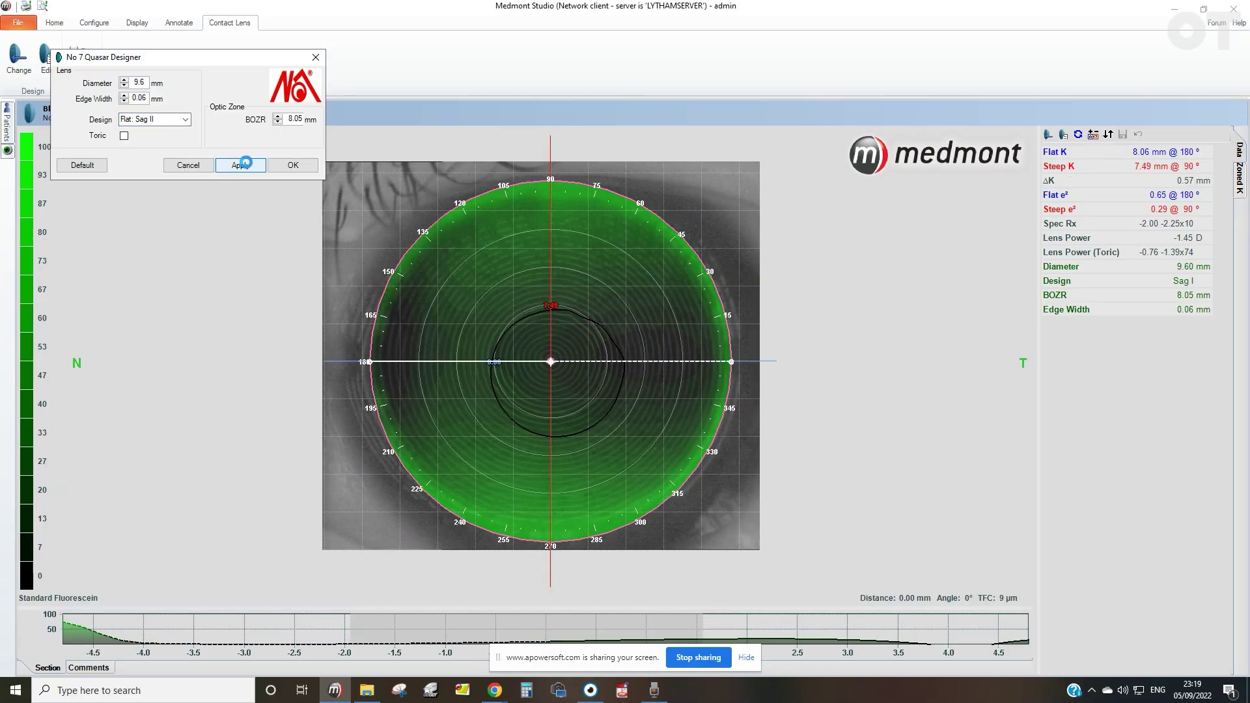
left_click(186, 119)
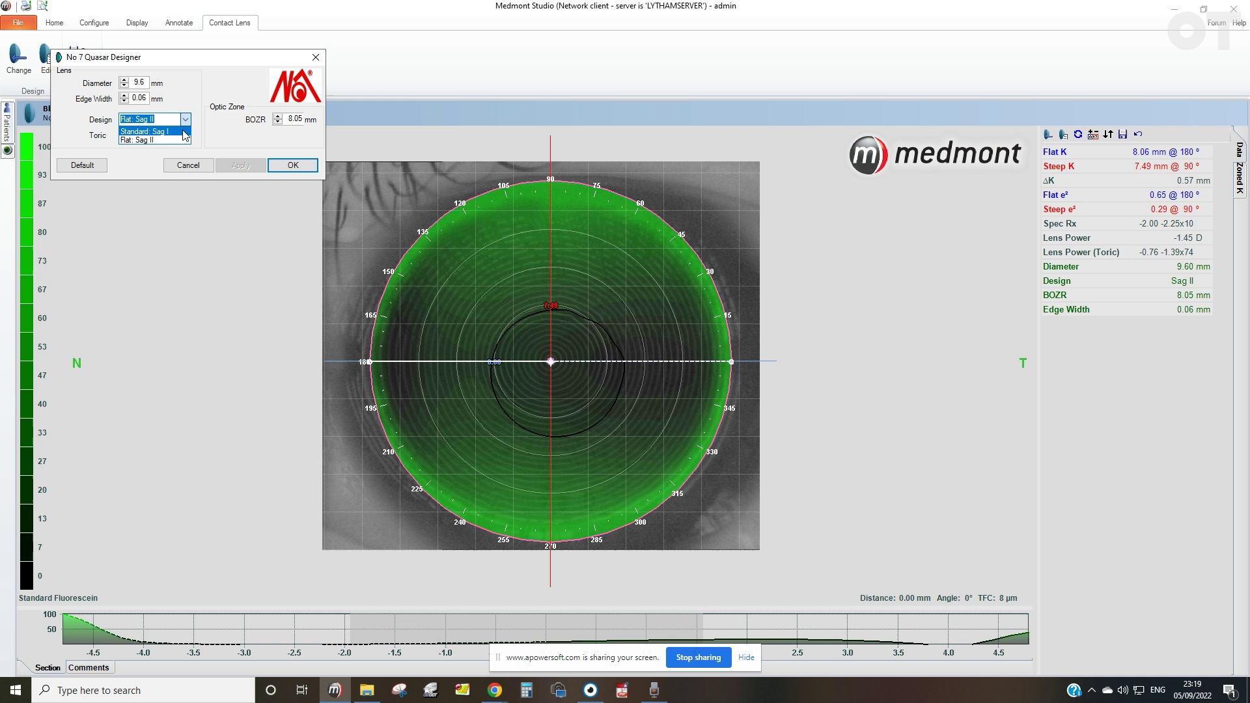
left_click(146, 134)
left_click(257, 166)
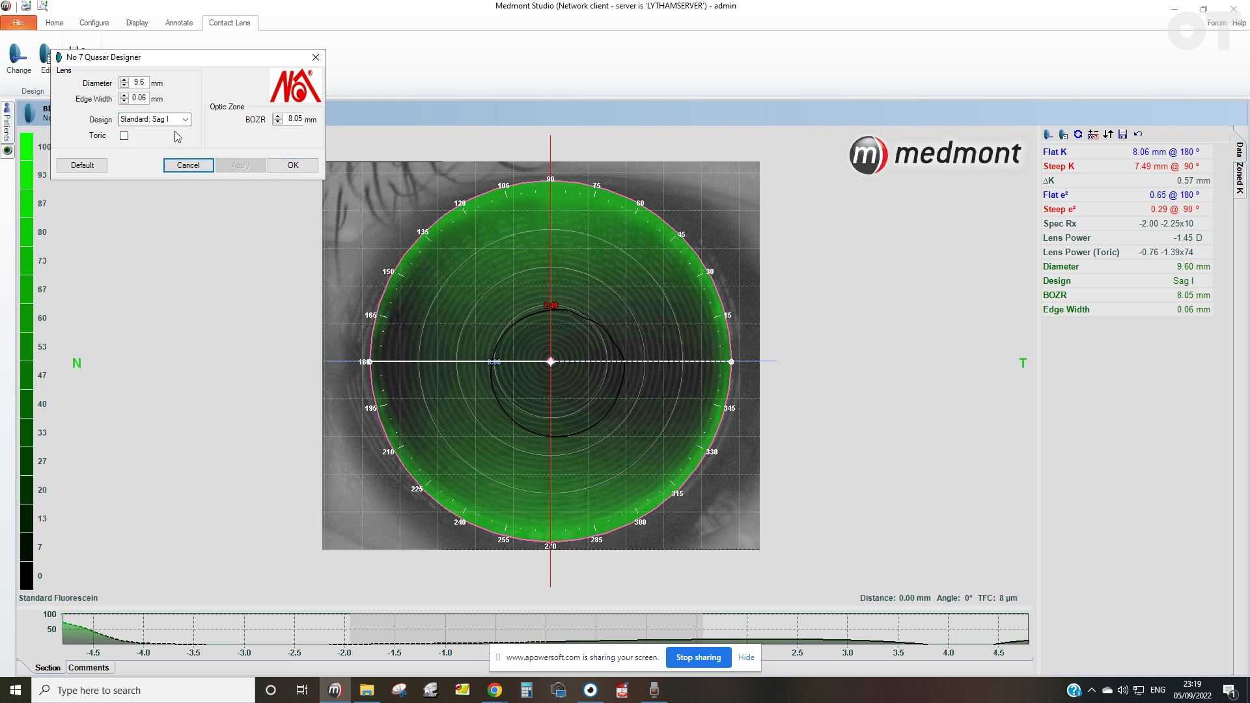
Try a 10.0 mm lens diameter, then settle on 9.2 mm
left_click(124, 80)
left_click(125, 80)
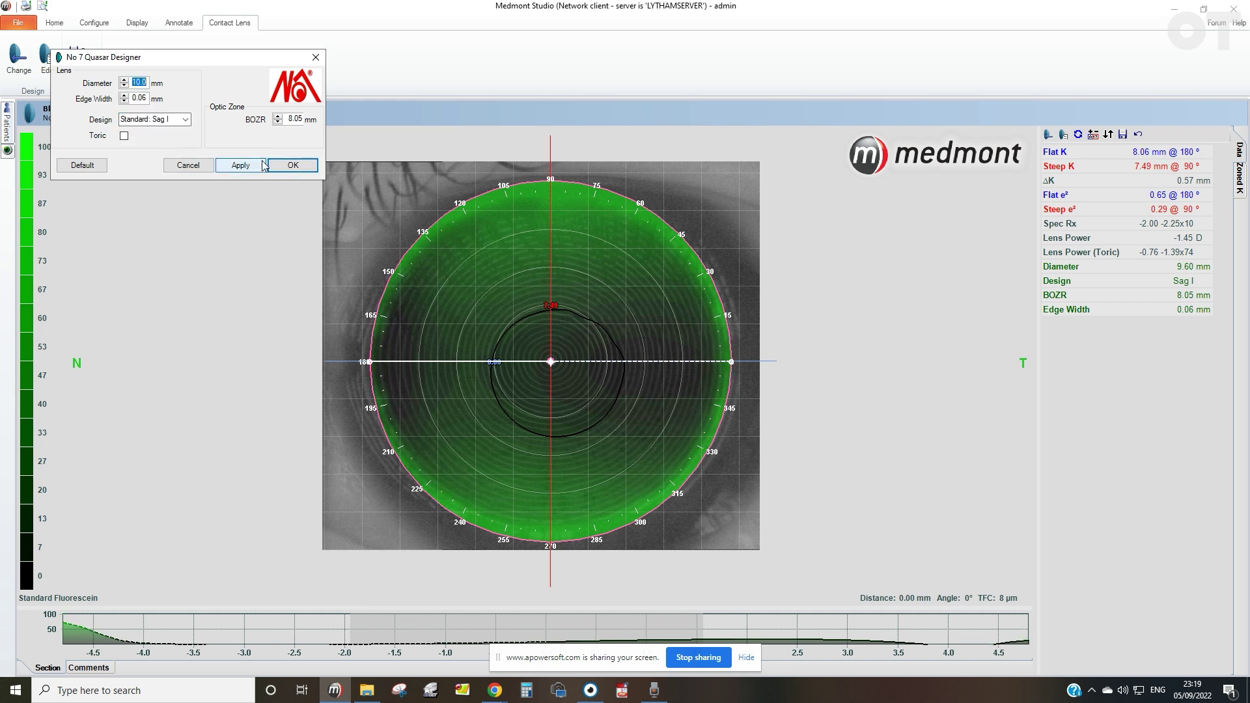
left_click(259, 166)
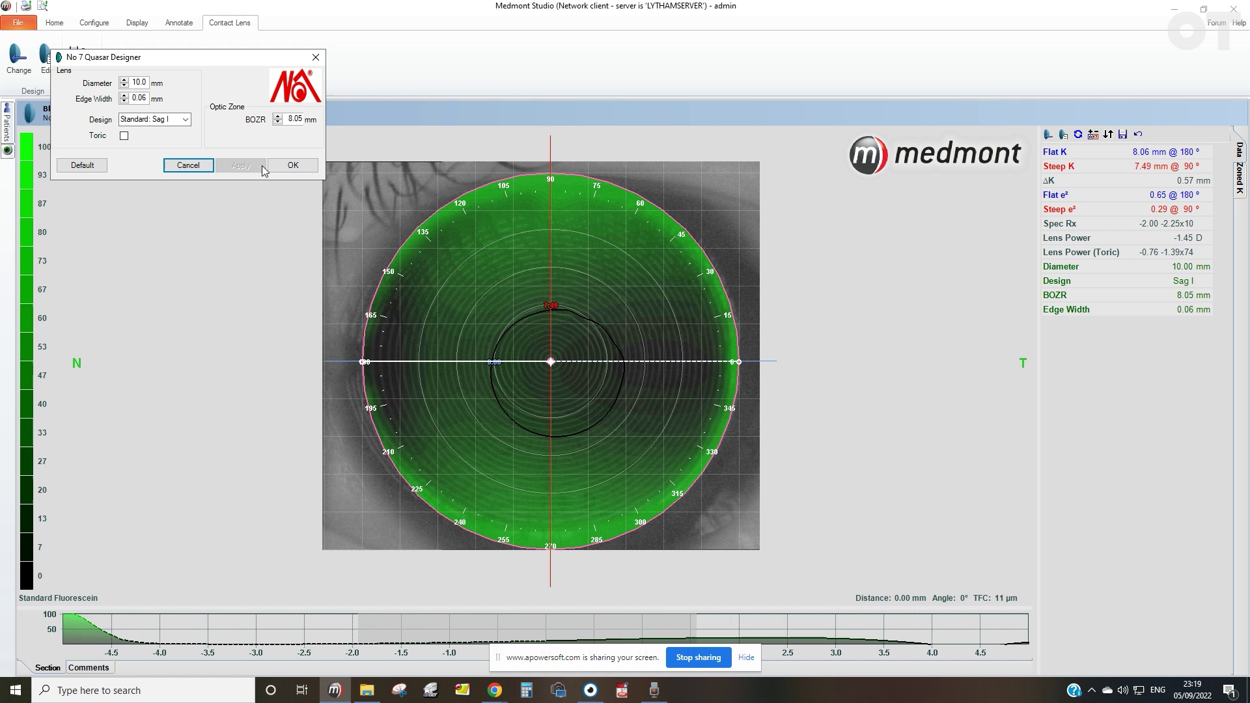
left_click(124, 86)
left_click(124, 85)
left_click(124, 86)
left_click(124, 86)
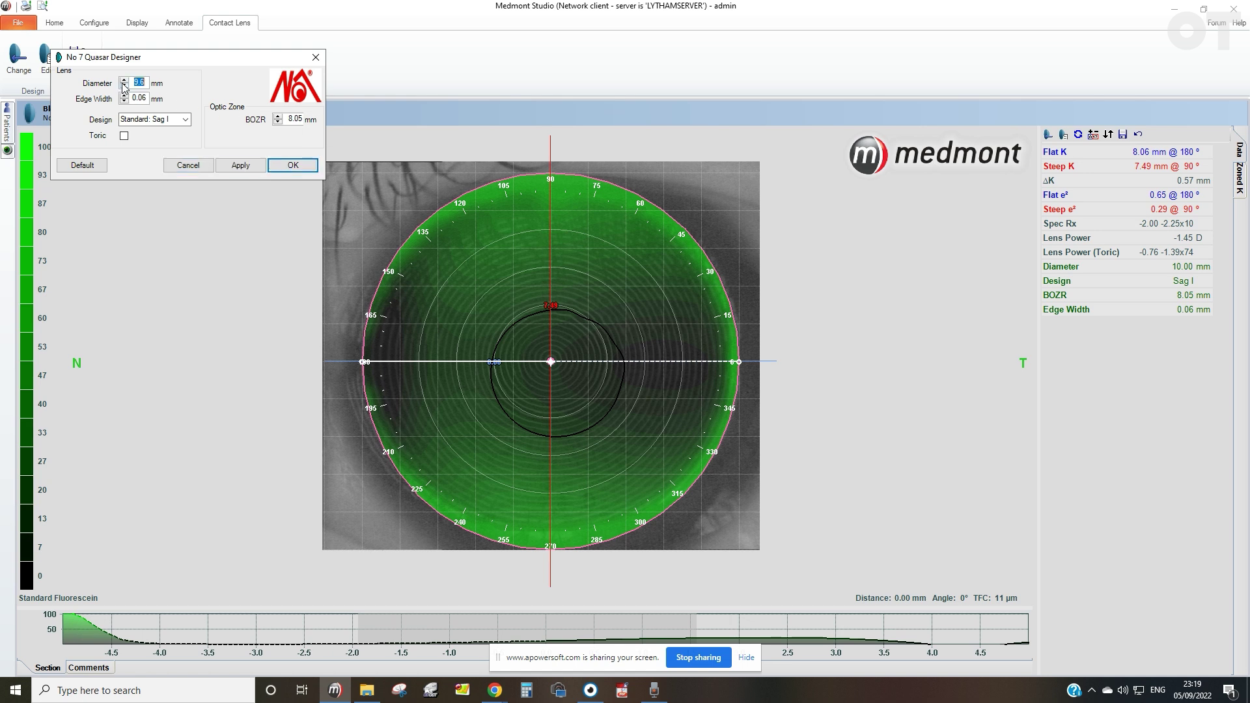
left_click(125, 86)
left_click(241, 165)
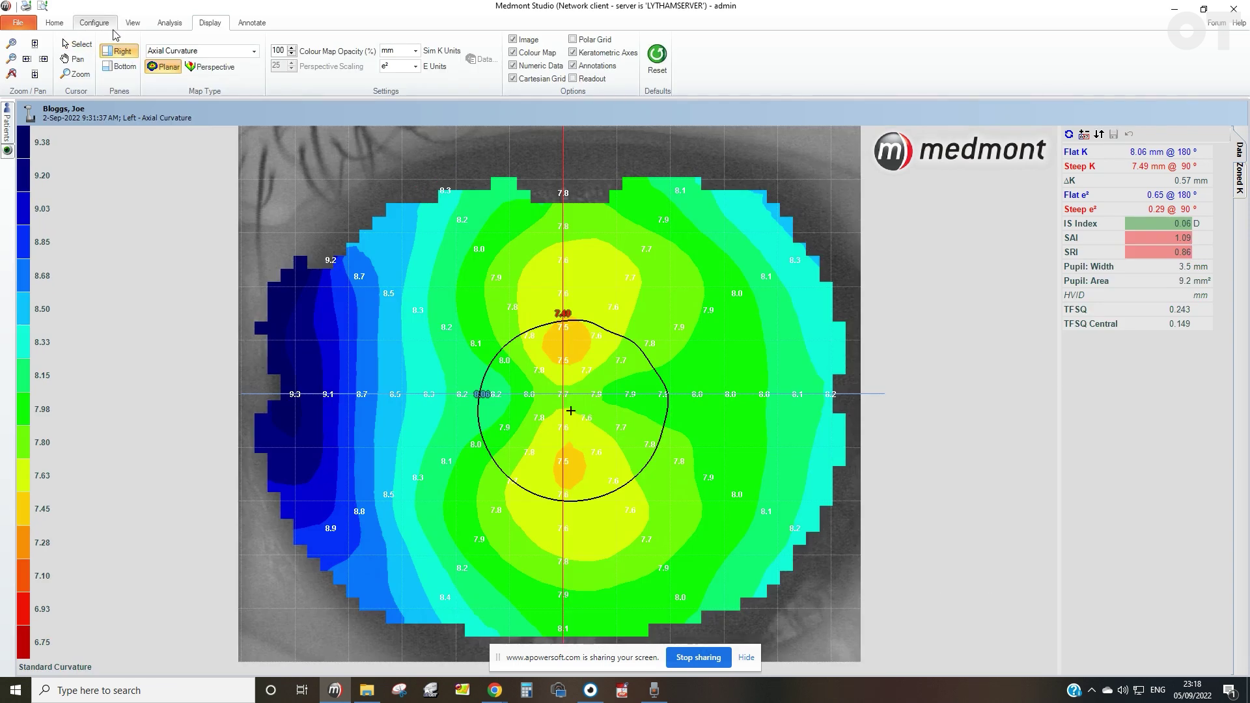
Simulate a No 7 Quasar lens on the left eye with refraction -2.00 -2.25x10
left_click(55, 23)
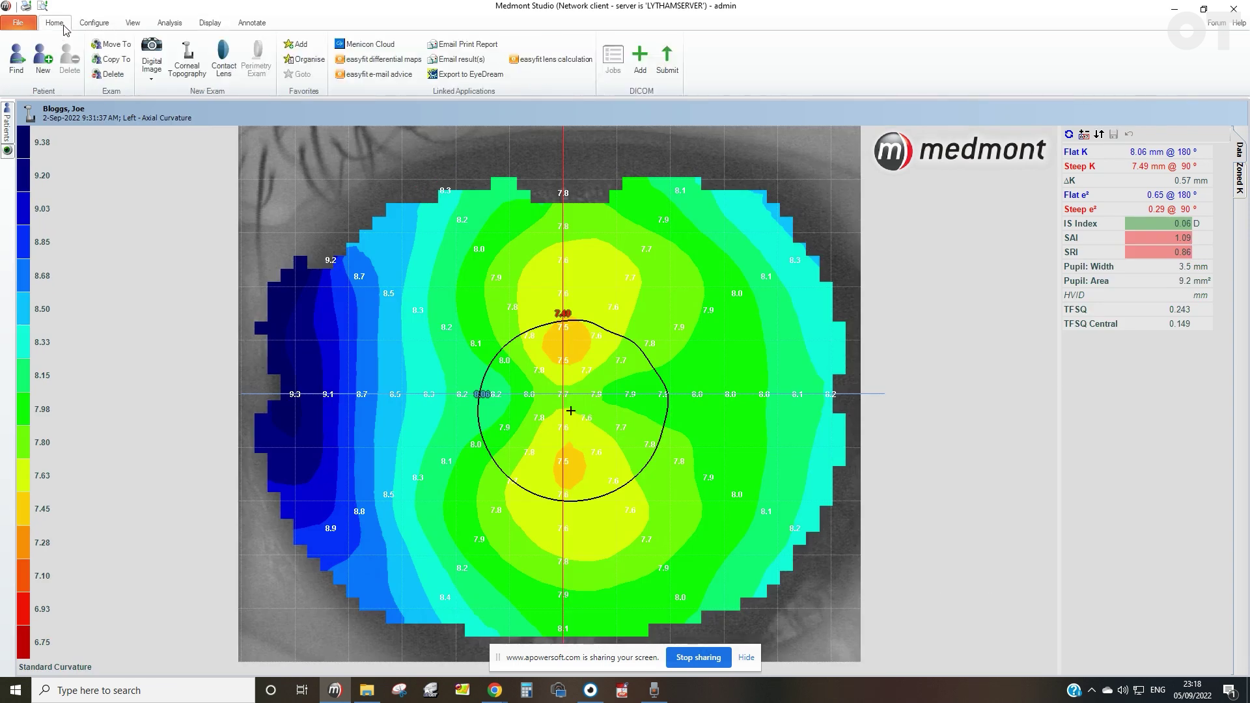
left_click(228, 62)
left_click(729, 303)
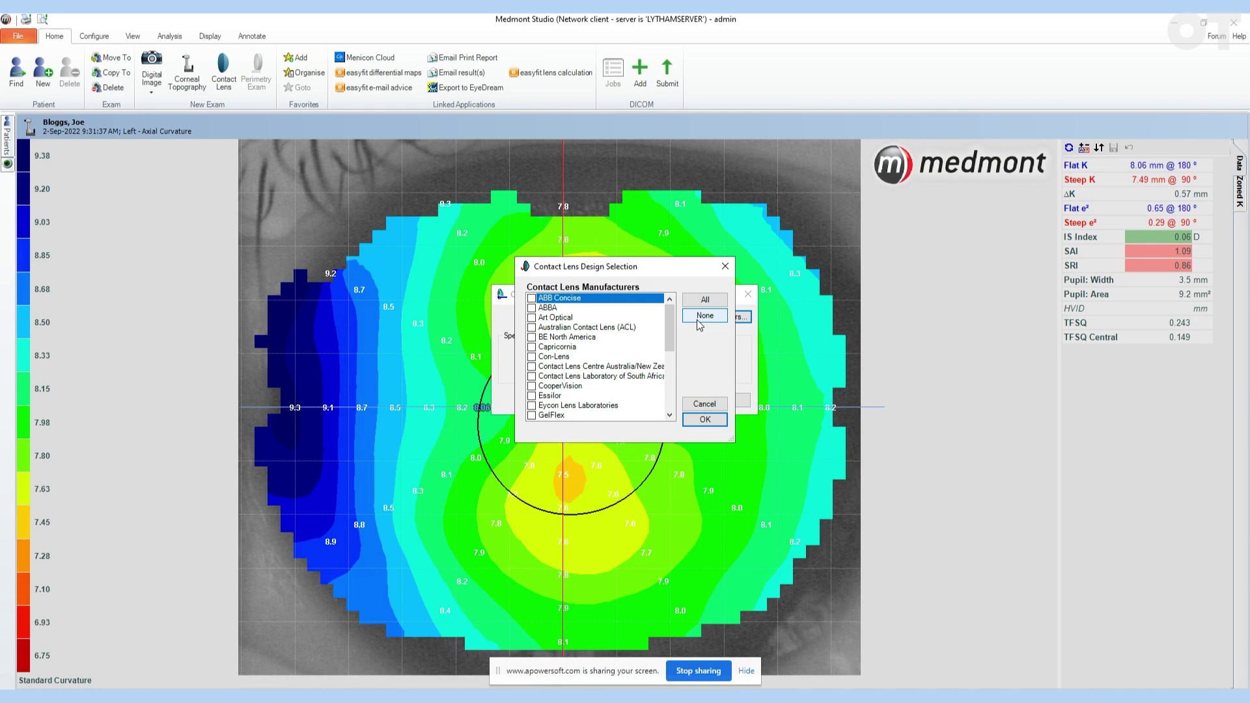
left_click_drag(668, 324, 677, 385)
left_click(705, 419)
left_click(619, 318)
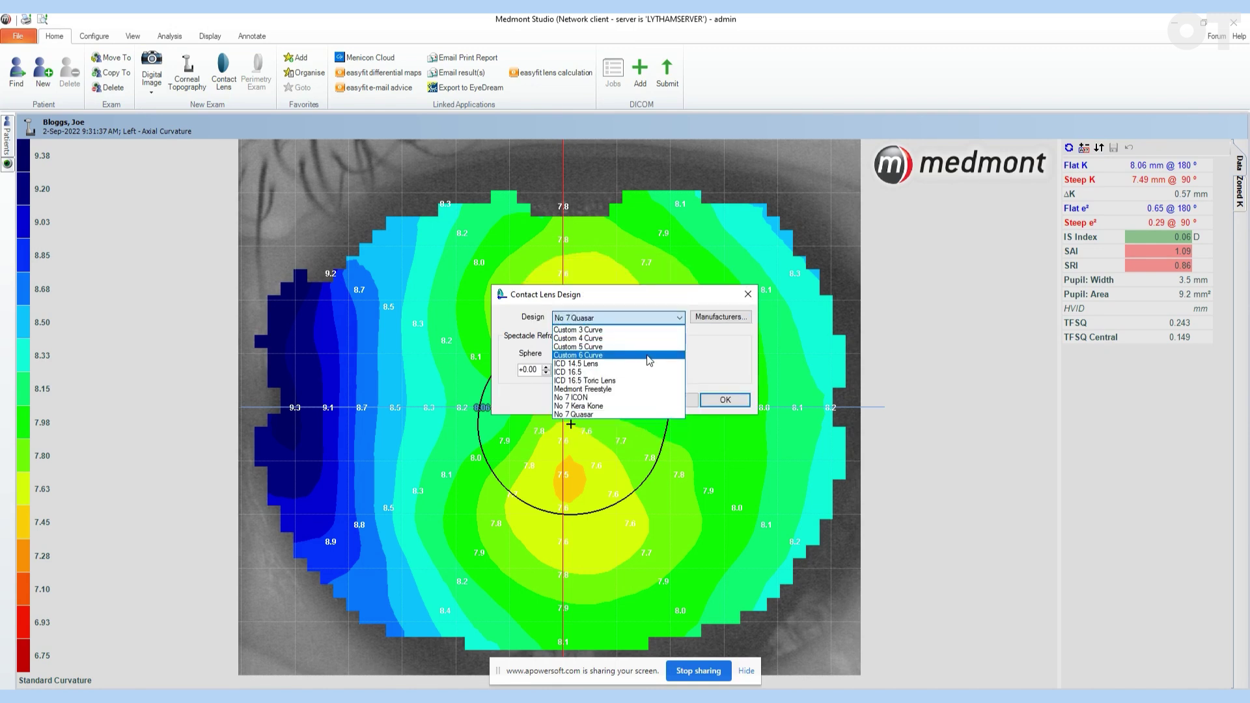
left_click(643, 413)
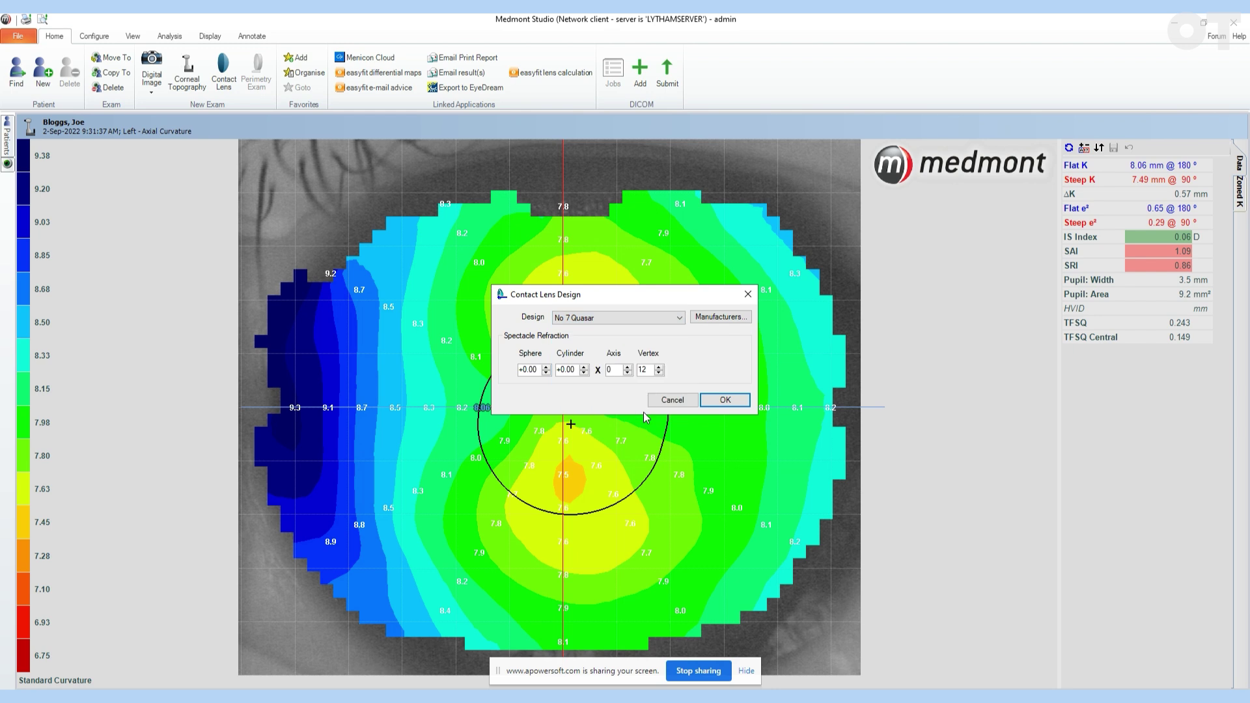
left_click(550, 373)
left_click(549, 373)
left_click(549, 373)
left_click(744, 405)
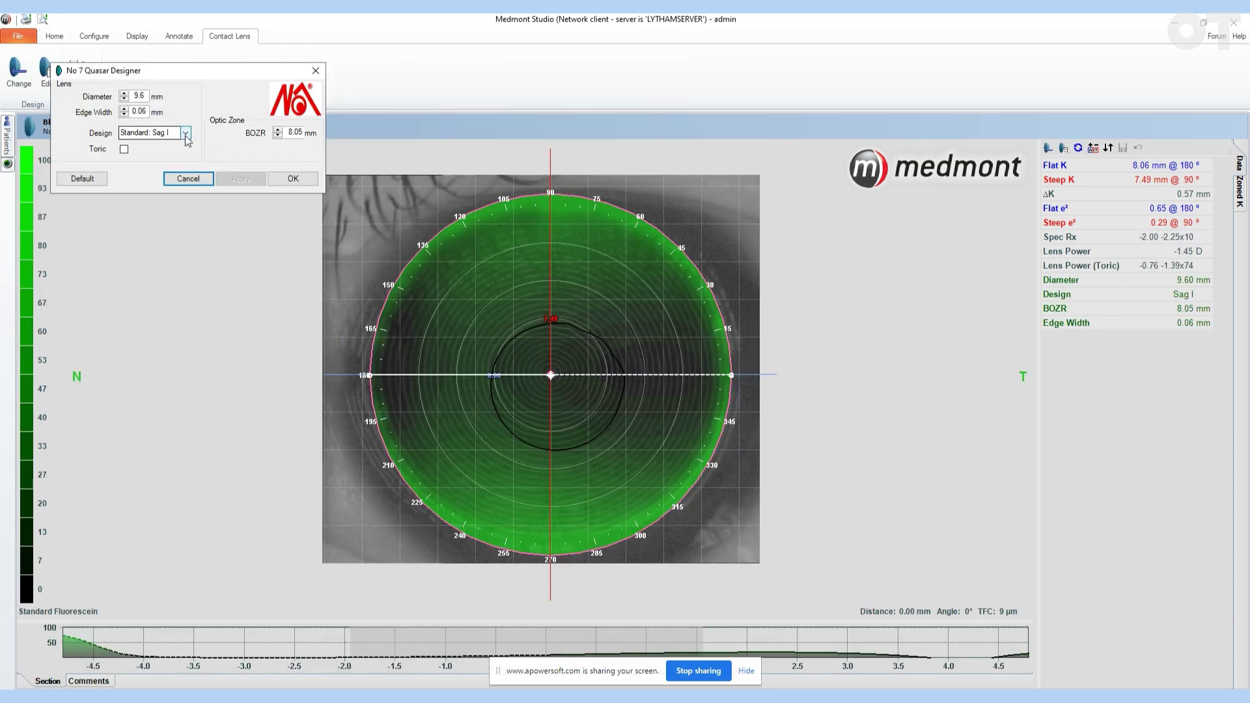
Try the Flat: Sag II design, then apply Standard: Sag I instead
left_click(185, 135)
left_click(180, 154)
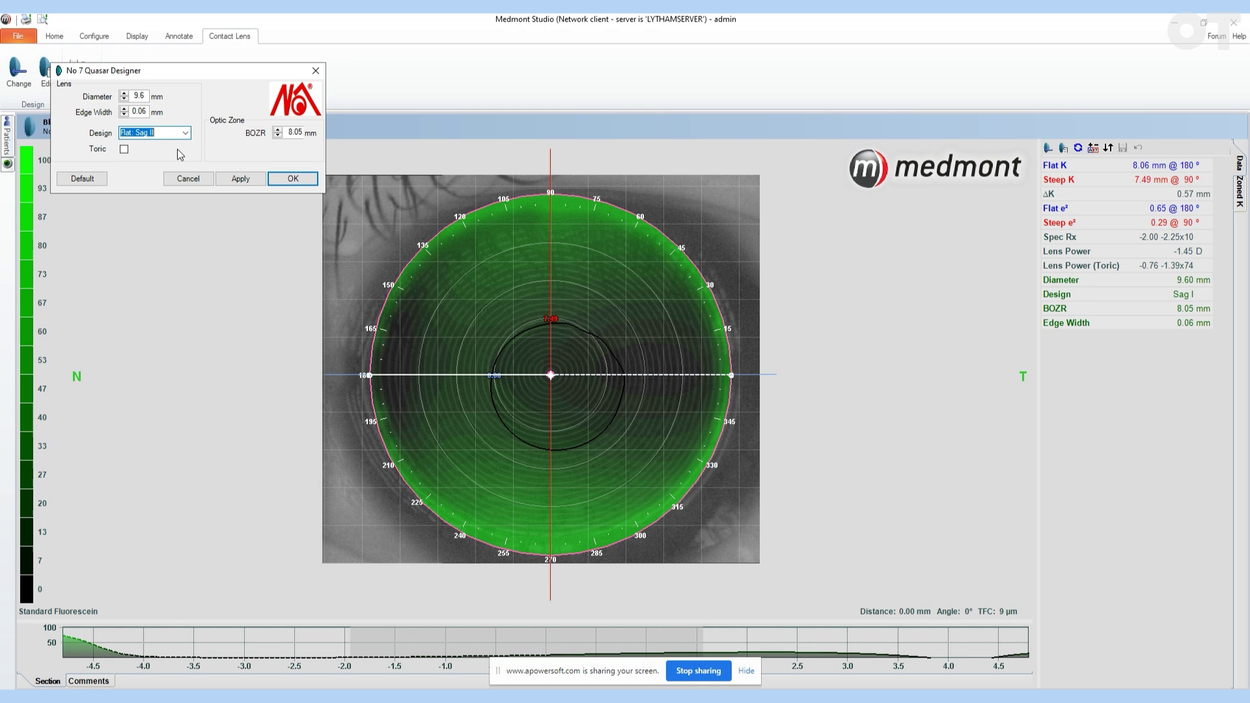
left_click(185, 133)
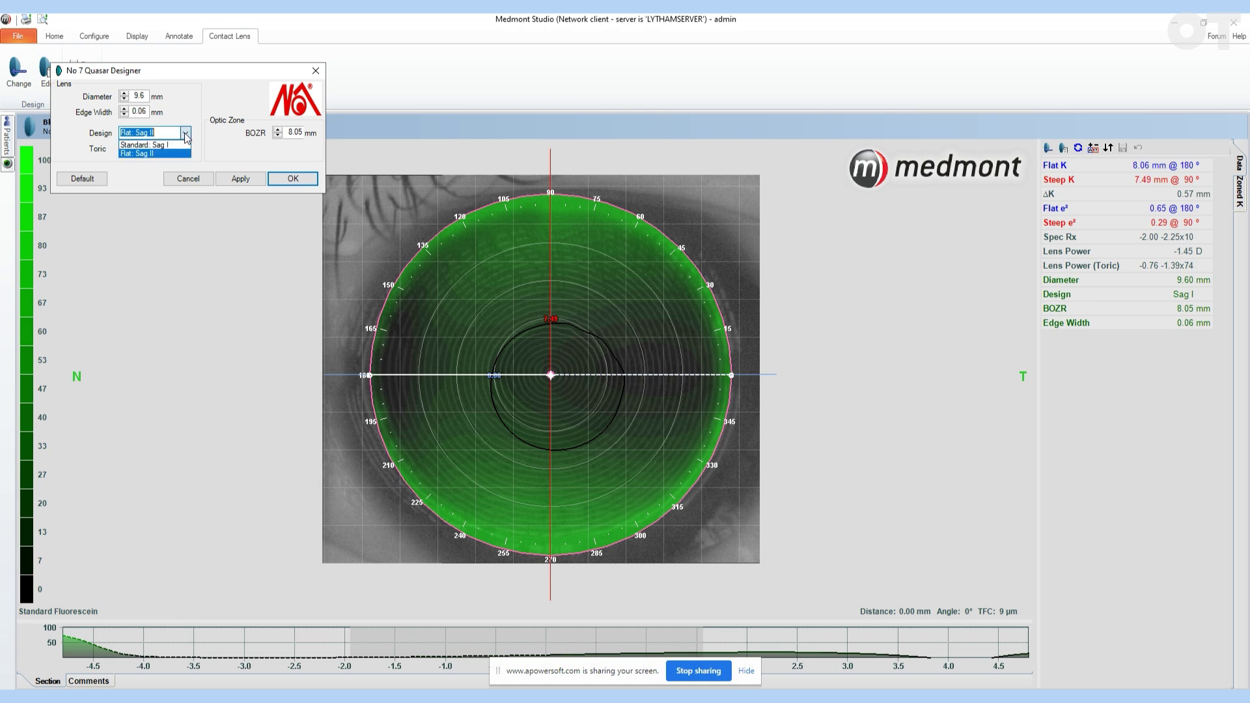
left_click(247, 167)
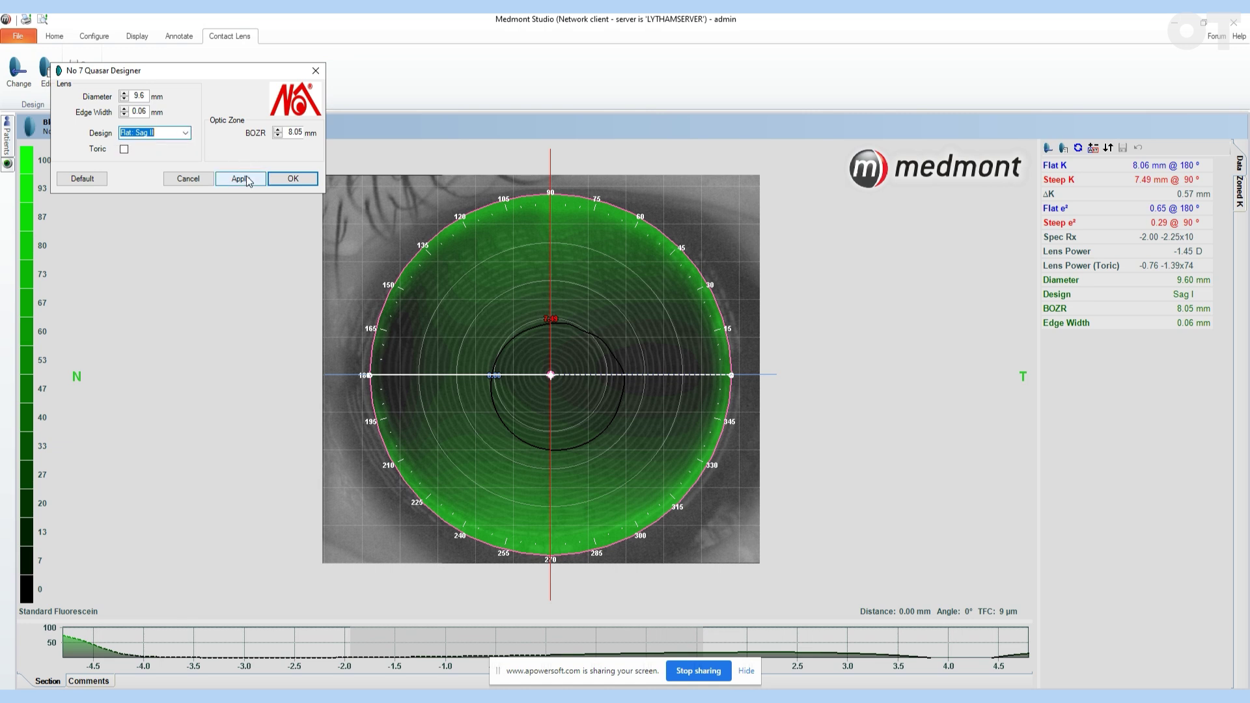
left_click(240, 177)
Apply a 10.0 mm lens diameter, then reduce it to 9.2 mm
left_click(123, 94)
left_click(123, 94)
left_click(124, 95)
left_click(124, 95)
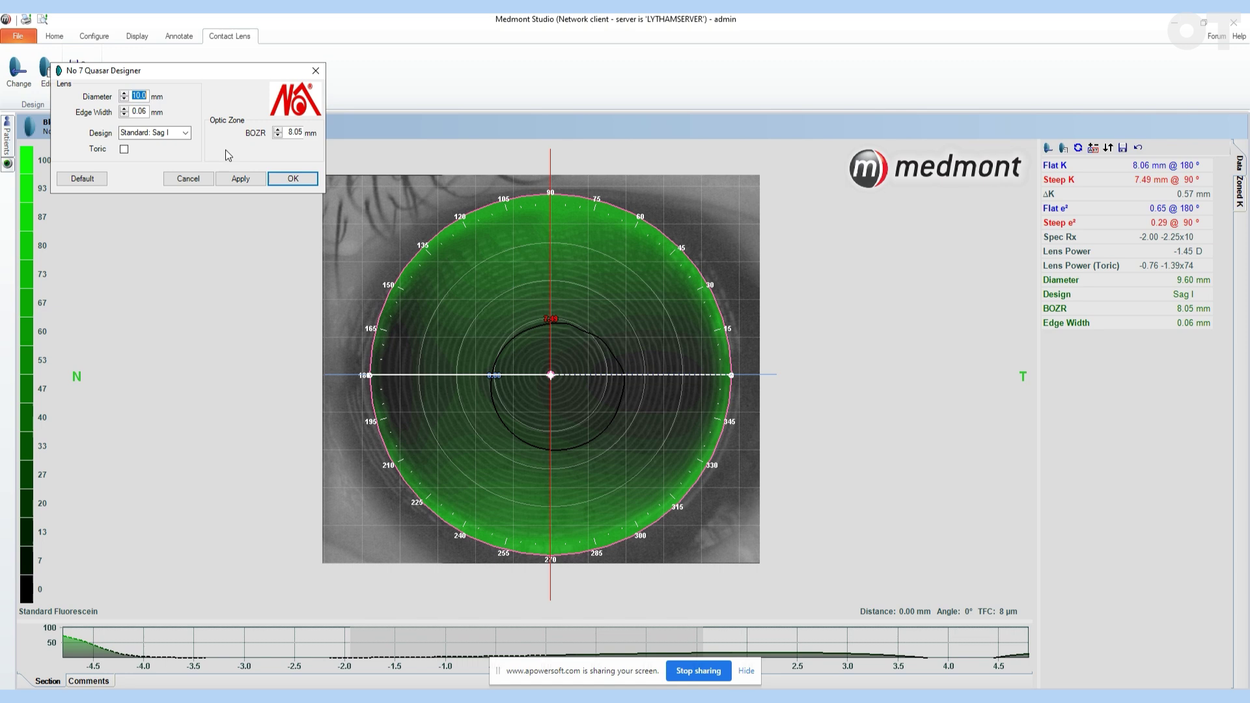
left_click(259, 180)
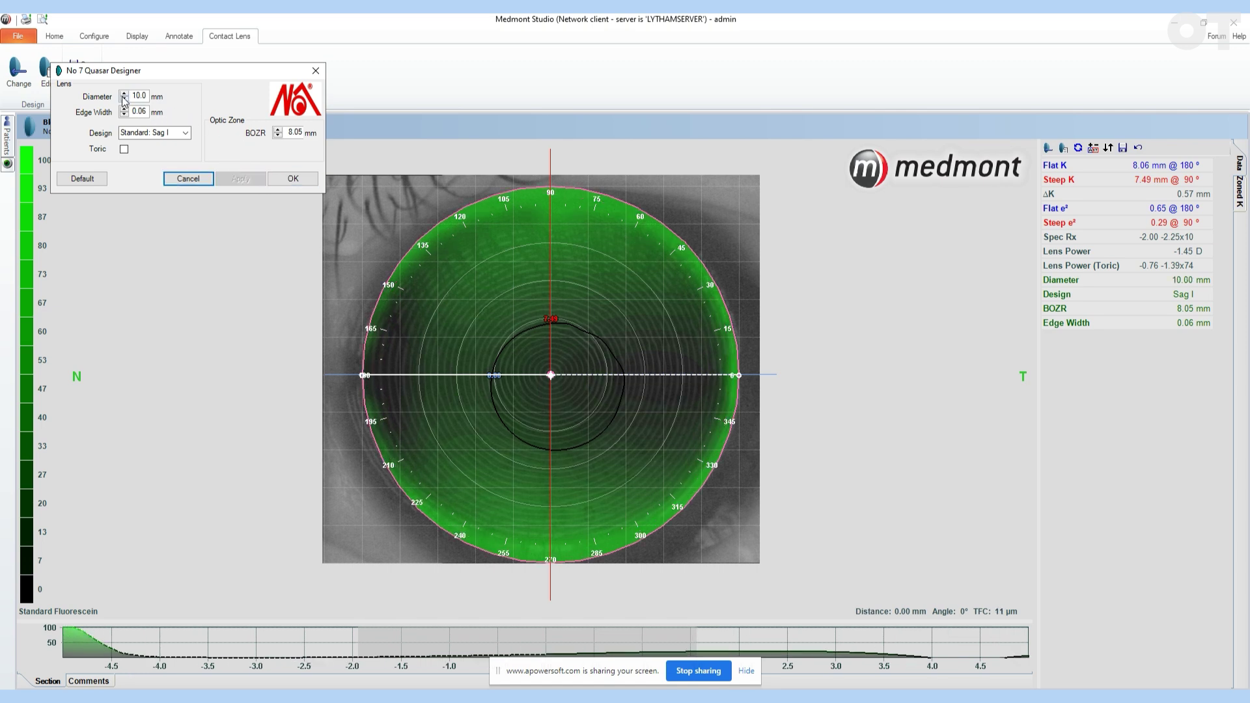
double_click(124, 100)
double_click(123, 100)
double_click(124, 99)
double_click(123, 99)
left_click(240, 179)
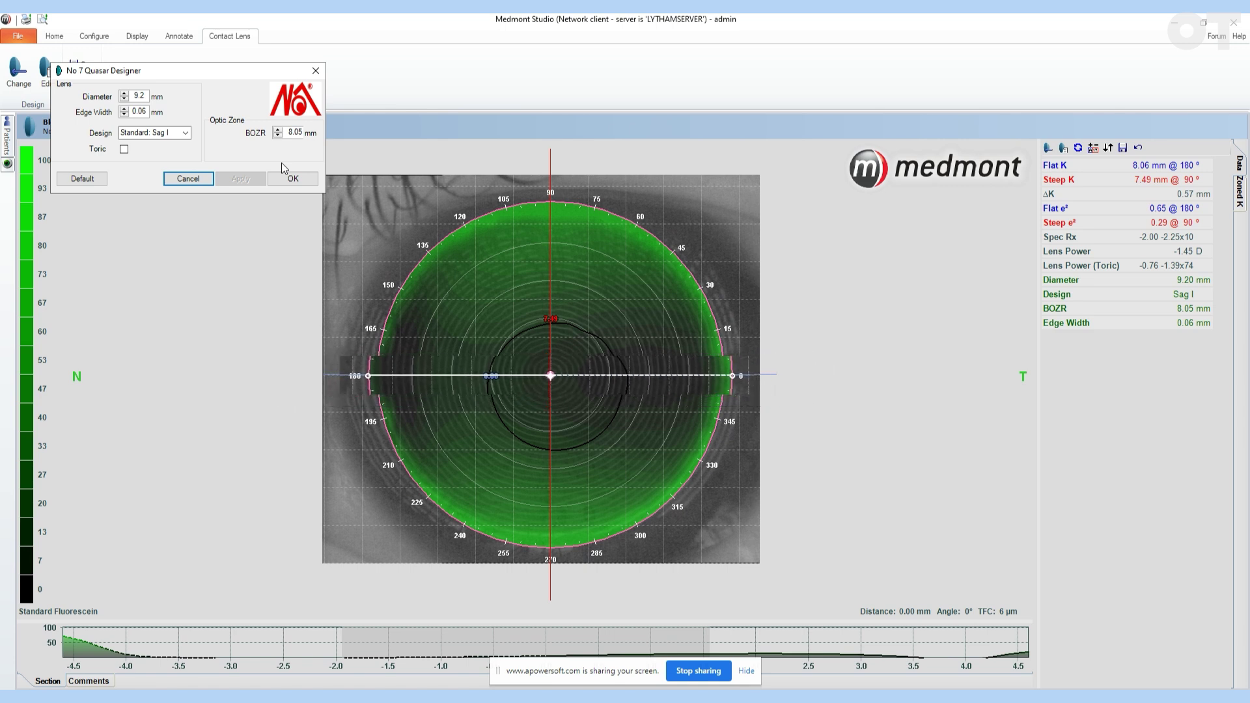
Apply a 10.0 mm diameter, then return the lens to 9.2 mm
left_click(124, 94)
left_click(123, 94)
left_click(123, 94)
left_click(124, 94)
left_click(133, 60)
left_click(133, 60)
left_click(133, 60)
left_click(133, 60)
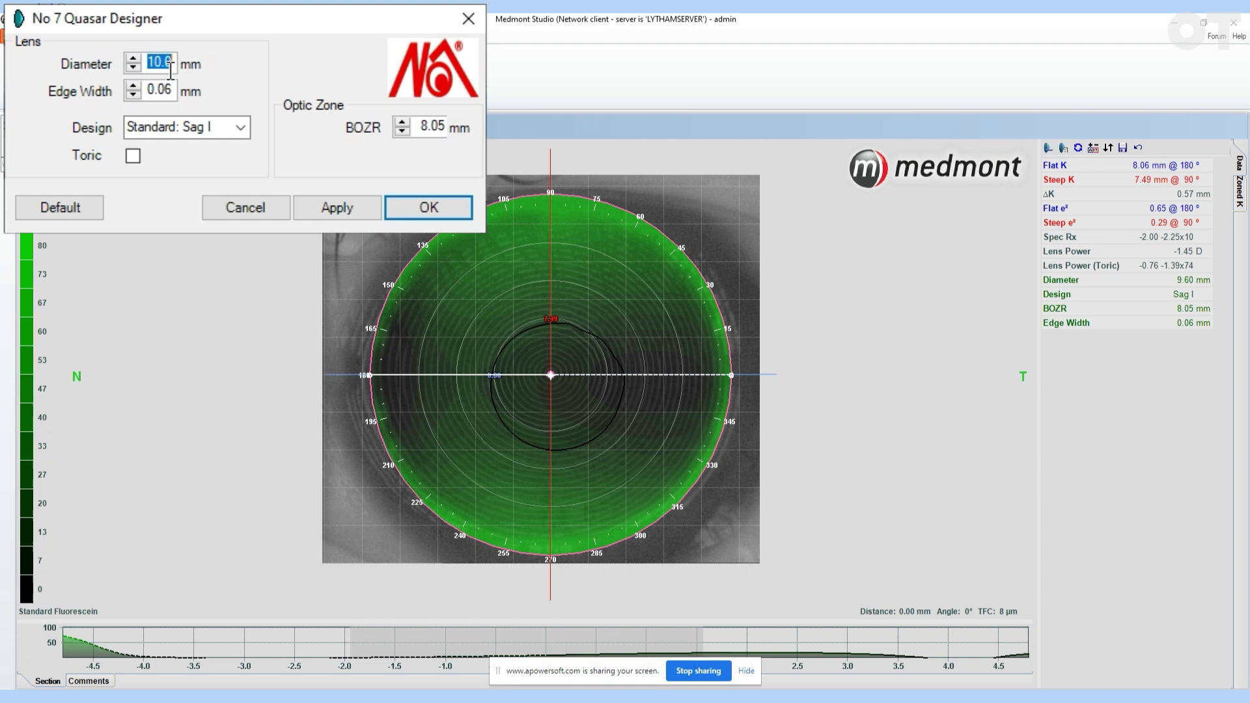
left_click(364, 206)
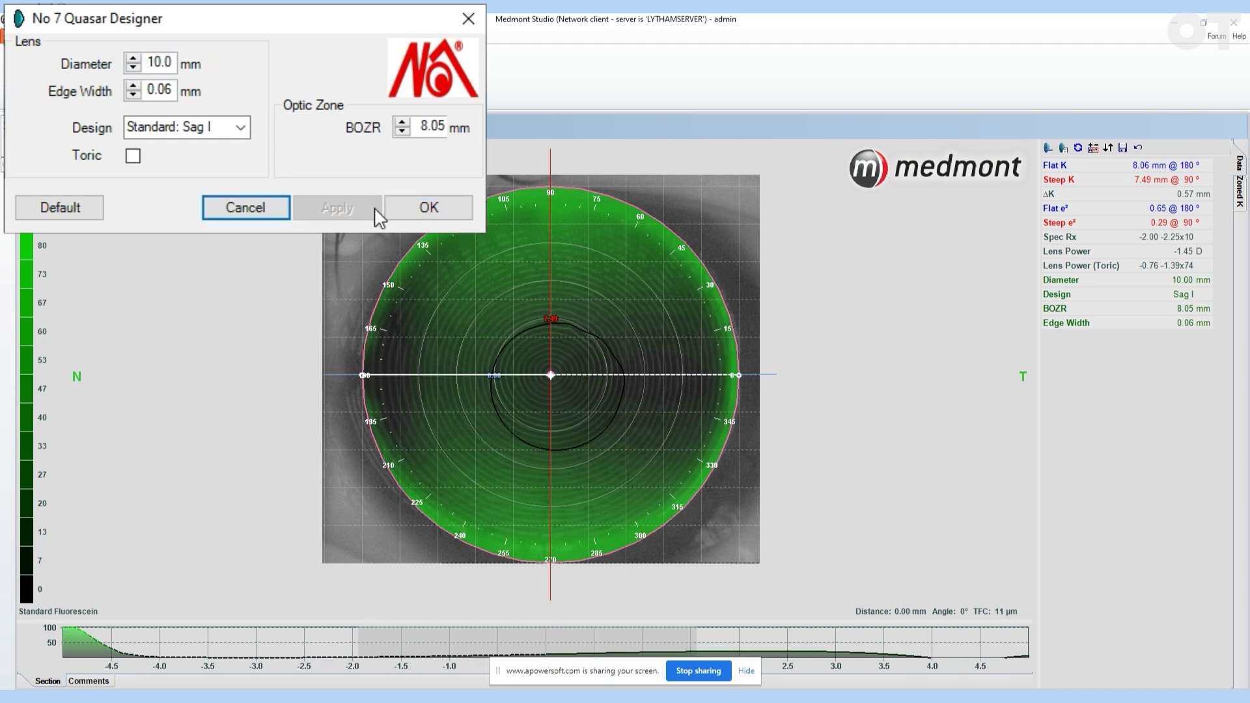
left_click(133, 68)
left_click(133, 69)
left_click(133, 68)
left_click(133, 69)
left_click(133, 68)
left_click(133, 69)
left_click(133, 69)
left_click(132, 68)
left_click(336, 207)
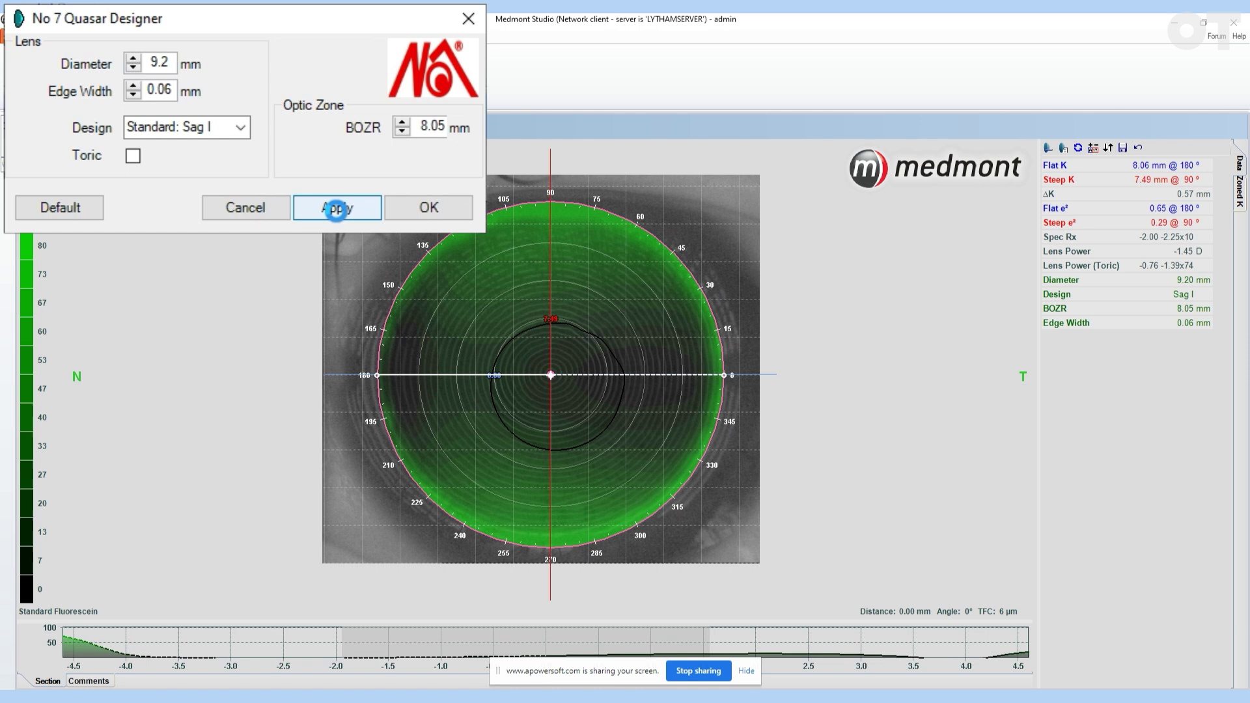
Widen the lens edge to 0.09 mm, then narrow it to 0.01 mm
left_click(134, 87)
left_click(134, 88)
left_click(135, 87)
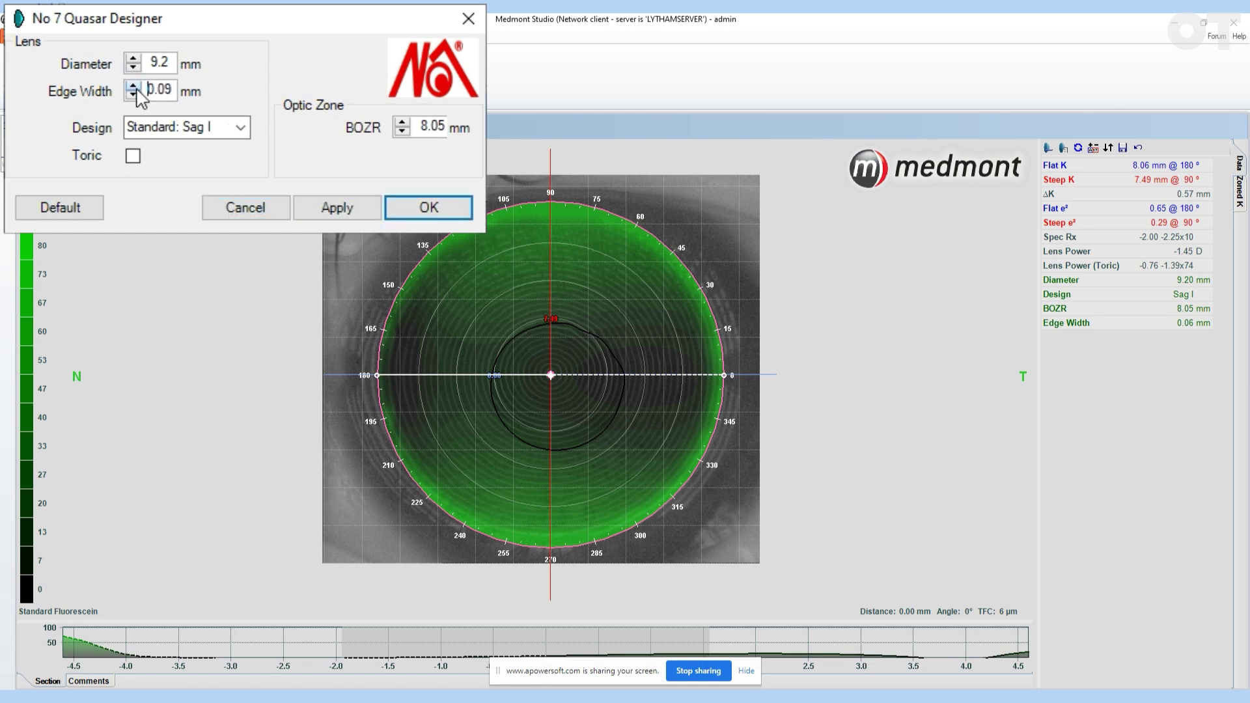
left_click(337, 207)
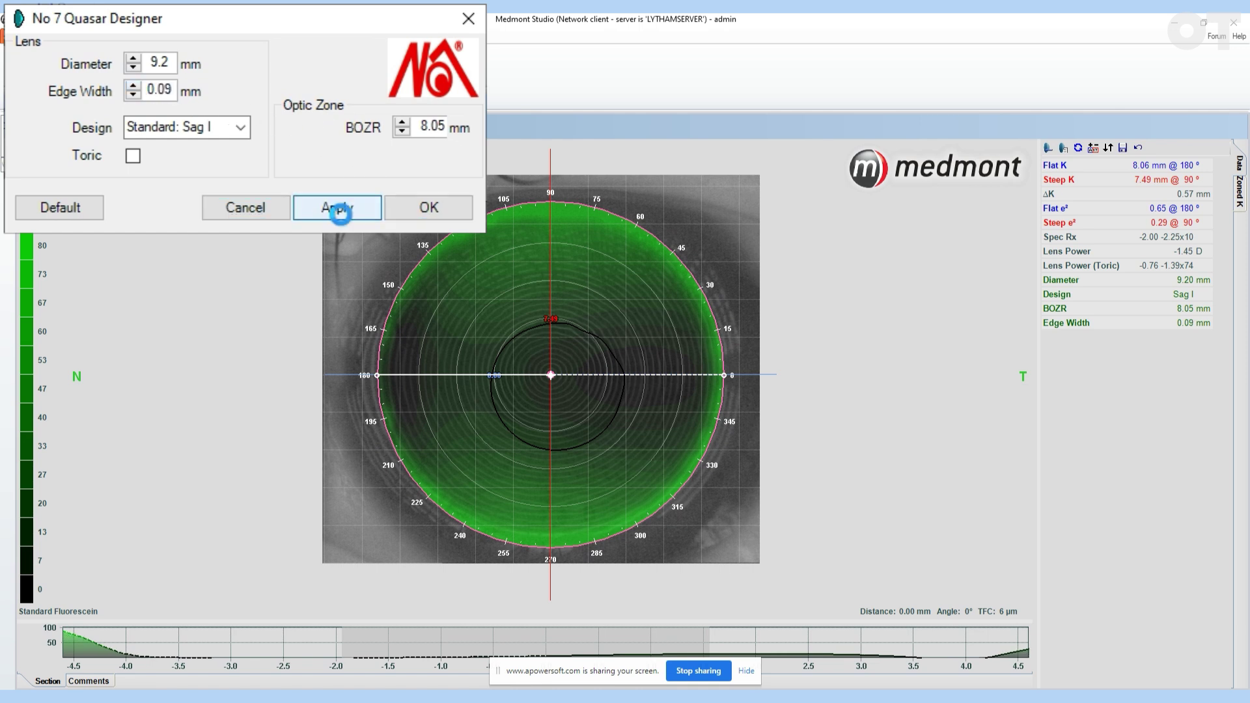
left_click(134, 95)
left_click(134, 95)
left_click(134, 95)
left_click(133, 95)
left_click(133, 95)
left_click(133, 95)
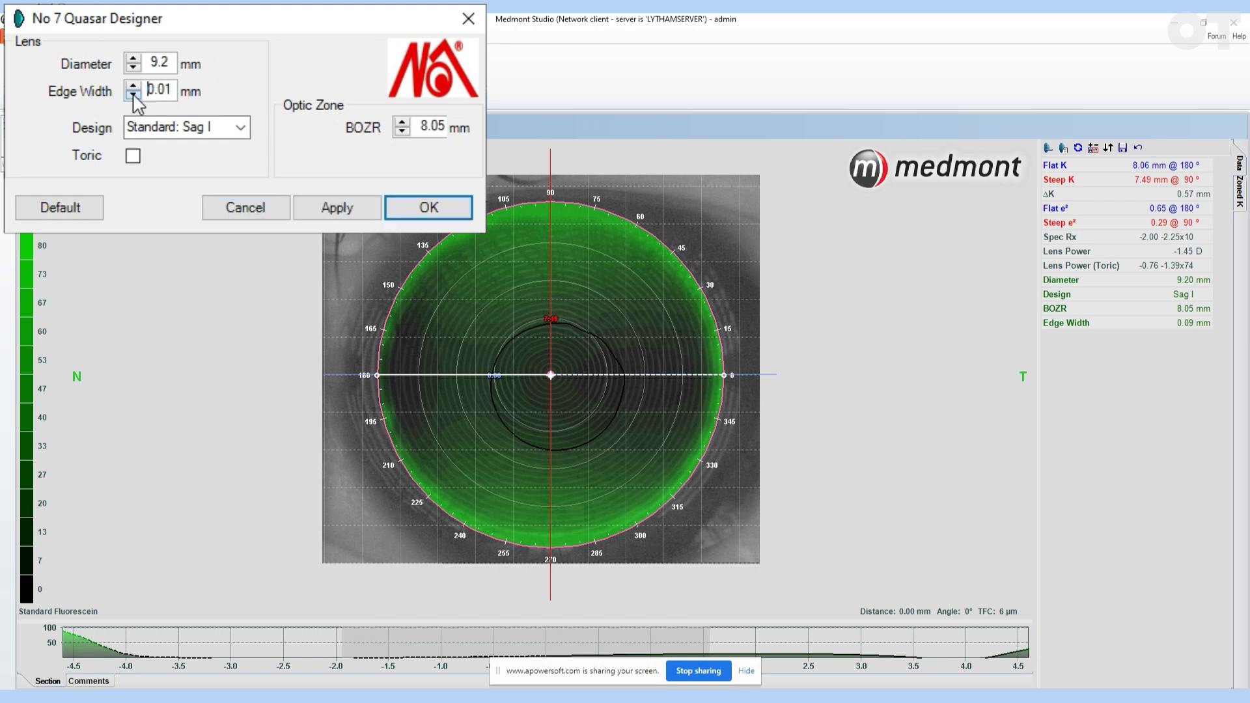
left_click(356, 212)
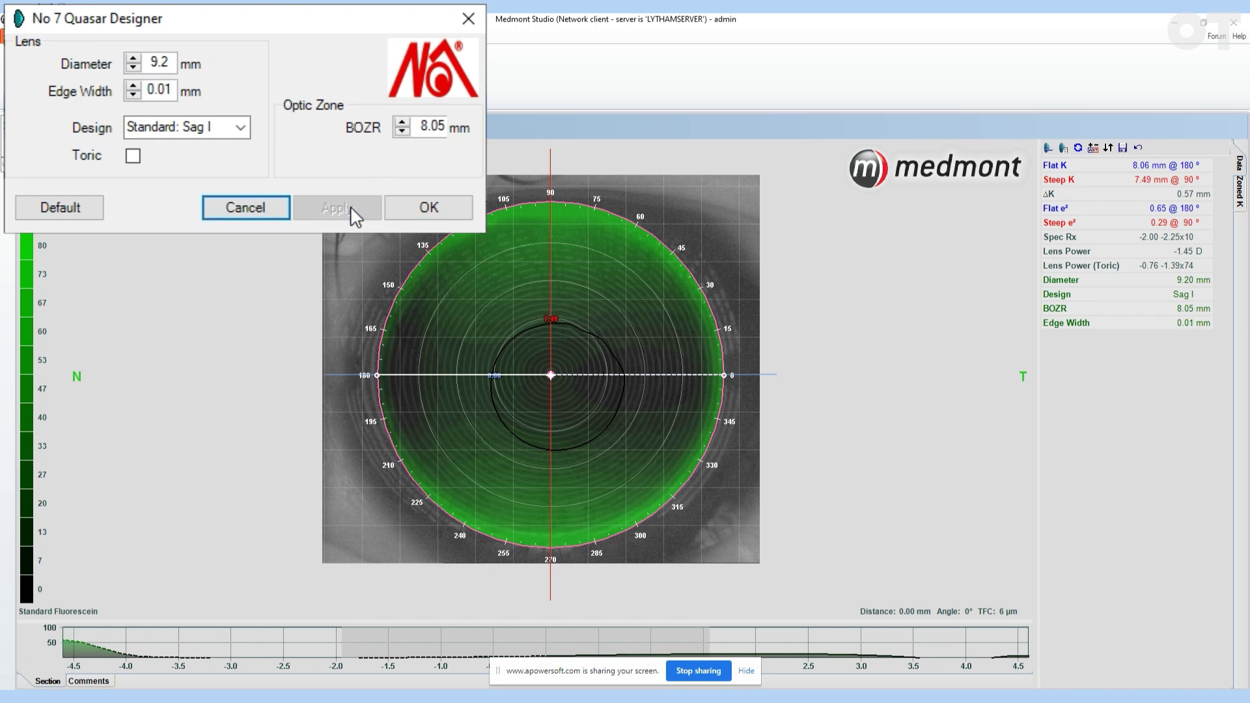
Try BOZR values of 8.40 and 7.70 mm, finishing at 8.05 mm
left_click(402, 124)
left_click(402, 123)
left_click(401, 123)
left_click(401, 123)
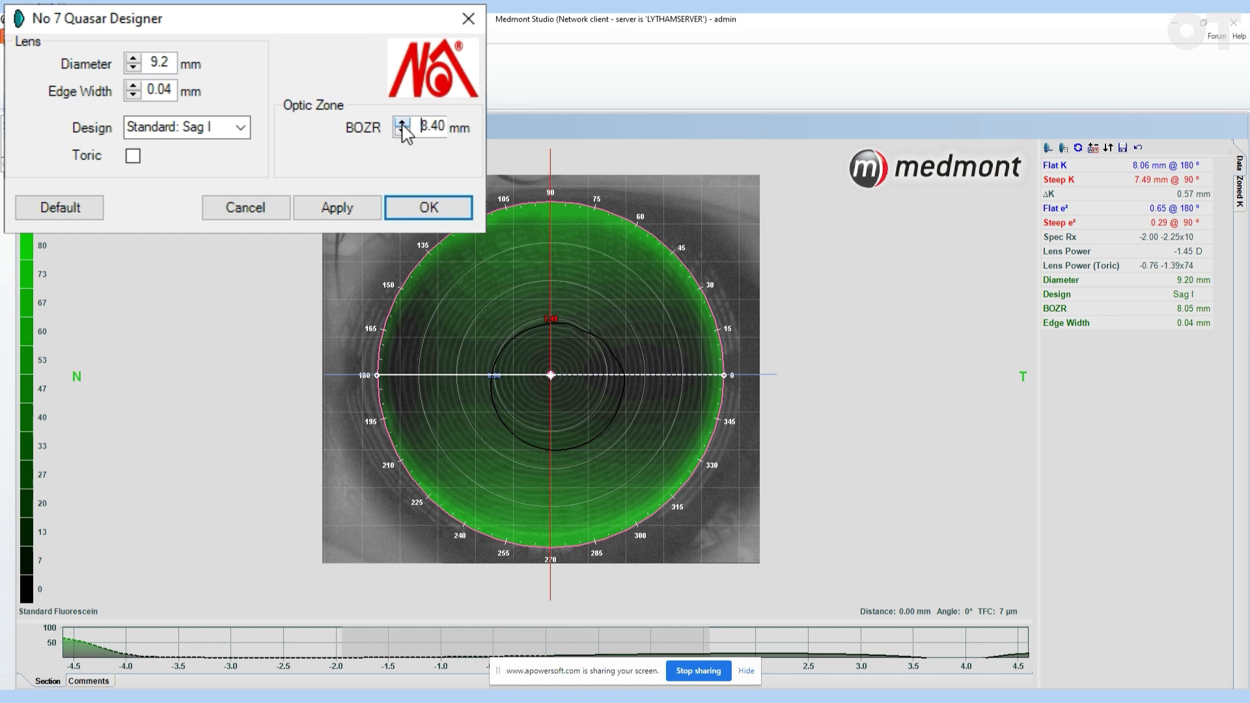
left_click(346, 209)
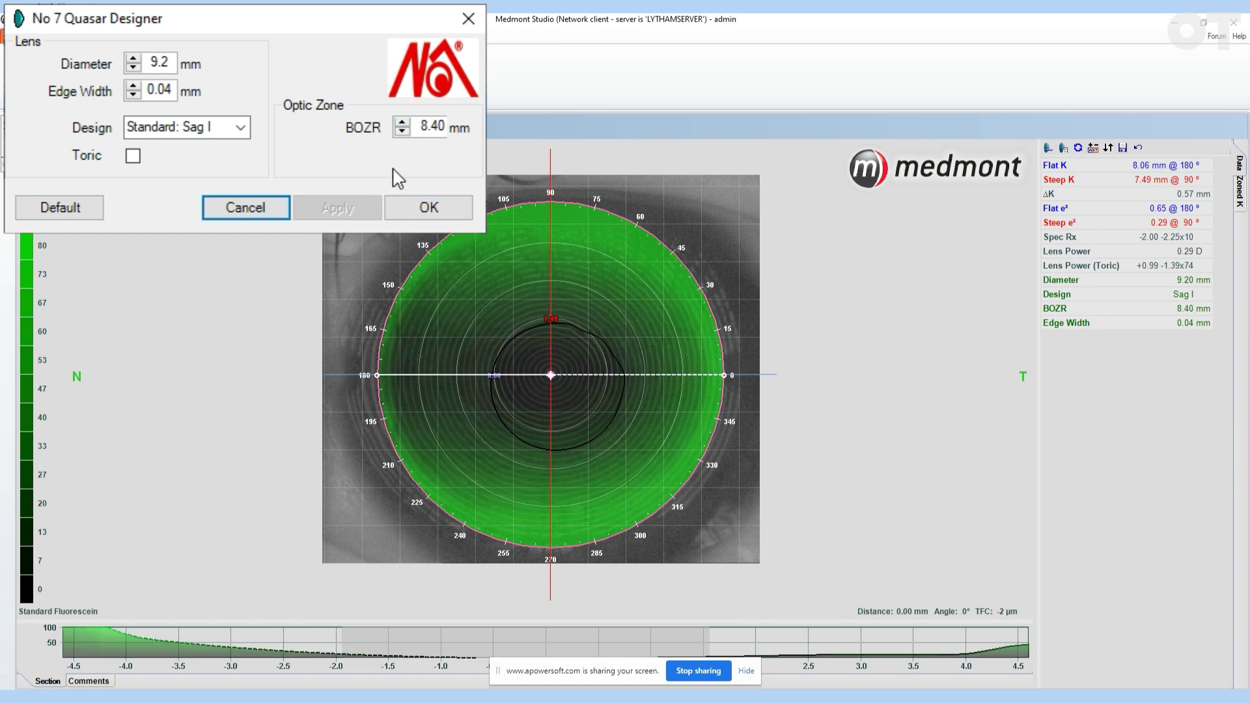
left_click(401, 131)
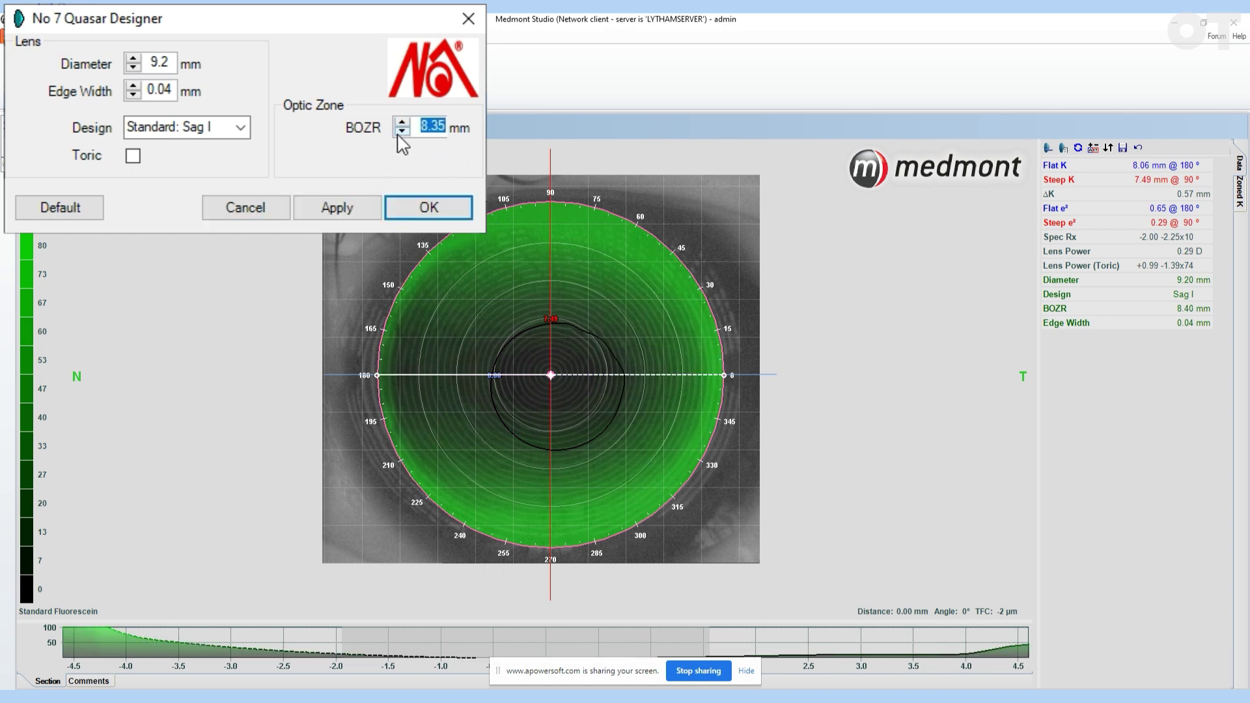
left_click(402, 131)
left_click(402, 131)
left_click(402, 131)
left_click(401, 131)
left_click(401, 131)
left_click(402, 131)
left_click(354, 209)
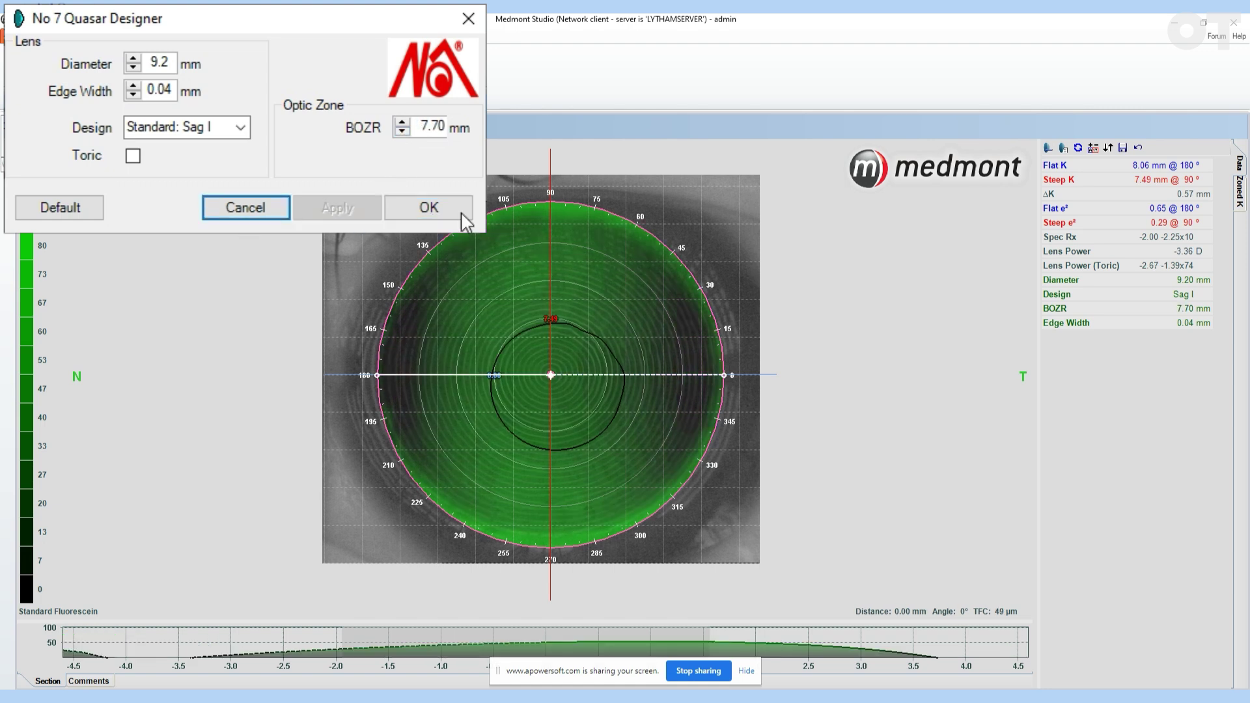
left_click(401, 131)
left_click(401, 131)
left_click(402, 131)
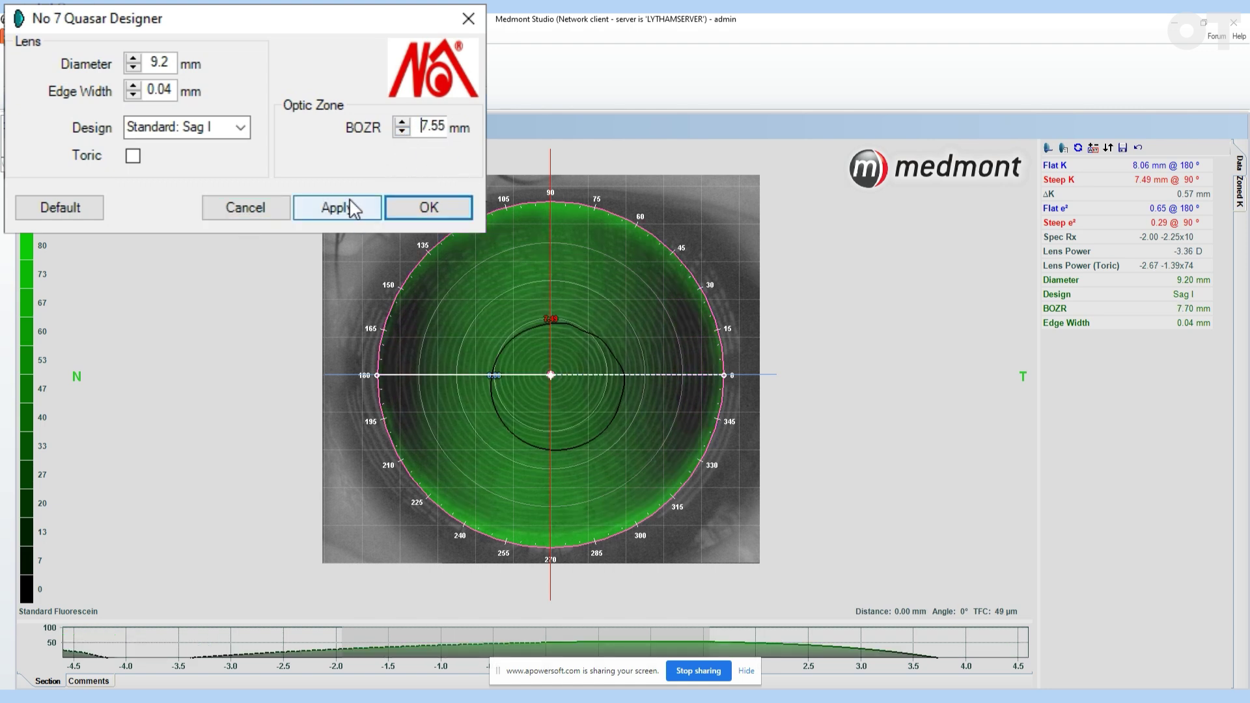
left_click(352, 209)
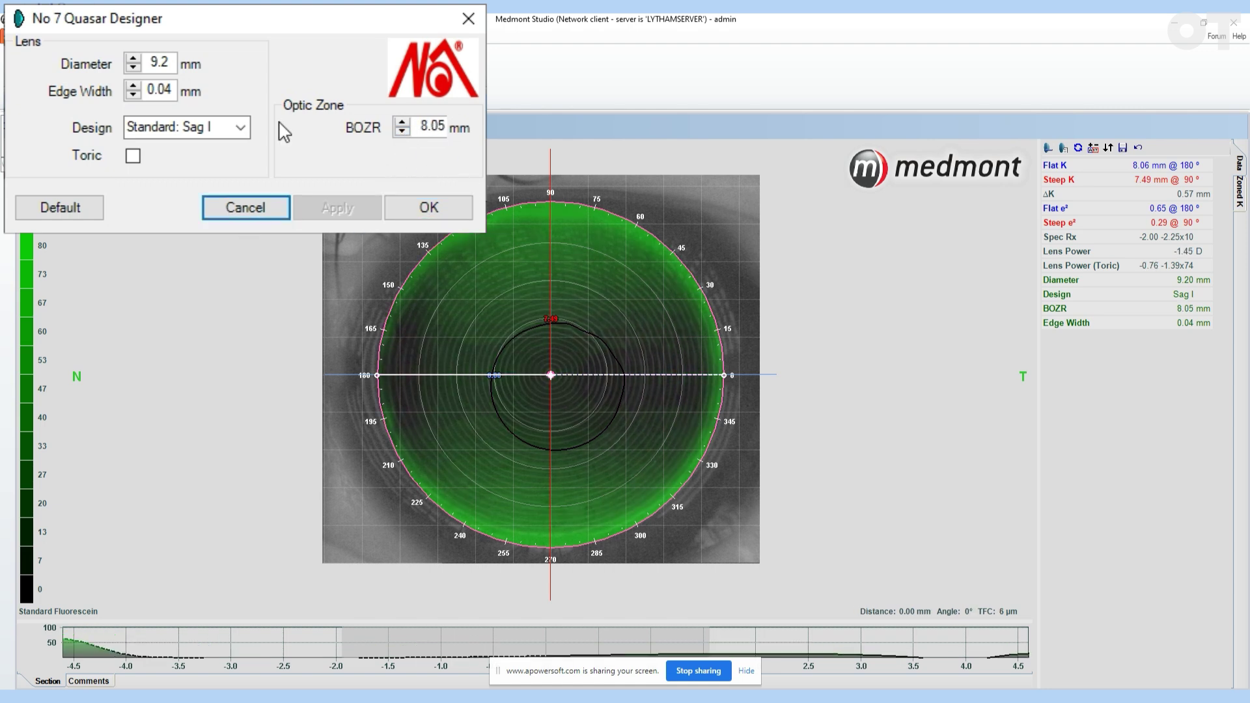
Make the lens toric and apply a flat BOZR of 8.35 mm
left_click(133, 160)
left_click(360, 209)
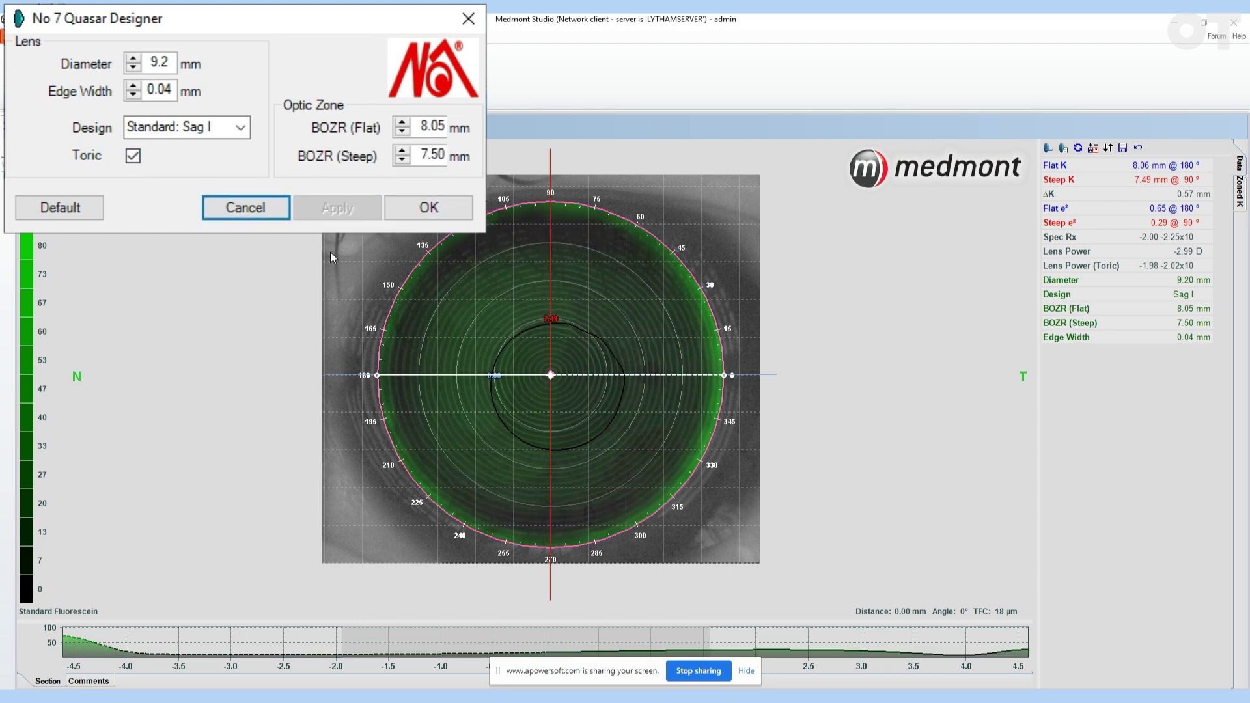
left_click(402, 123)
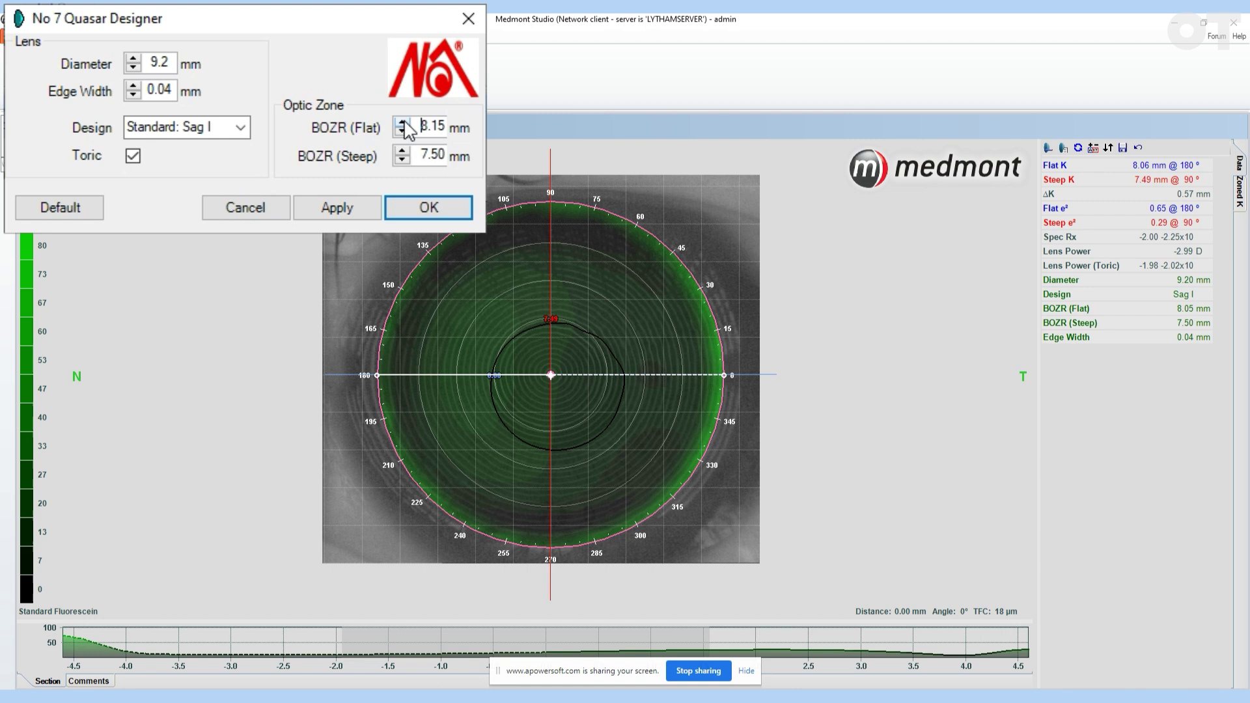
left_click(402, 123)
left_click(403, 123)
left_click(333, 207)
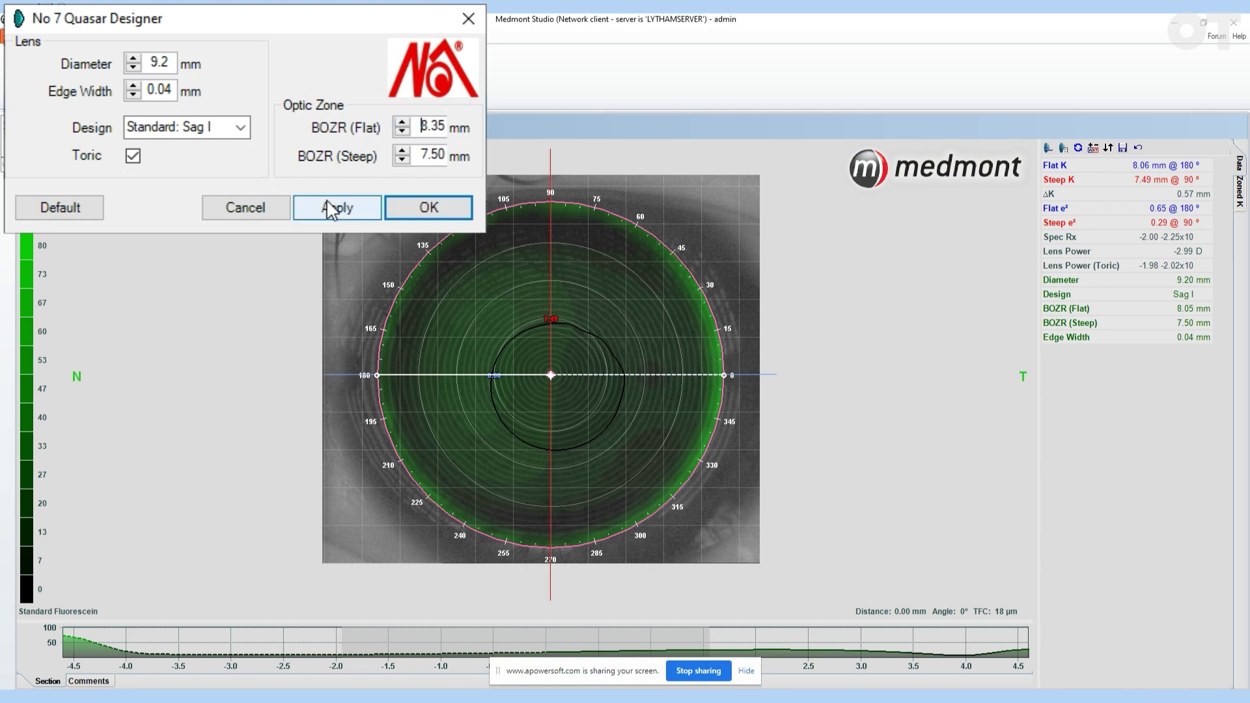
Apply an 8.00 mm steep BOZR and accept the toric lens design
left_click(402, 151)
left_click(401, 151)
left_click(401, 151)
left_click(401, 151)
left_click(402, 151)
left_click(402, 151)
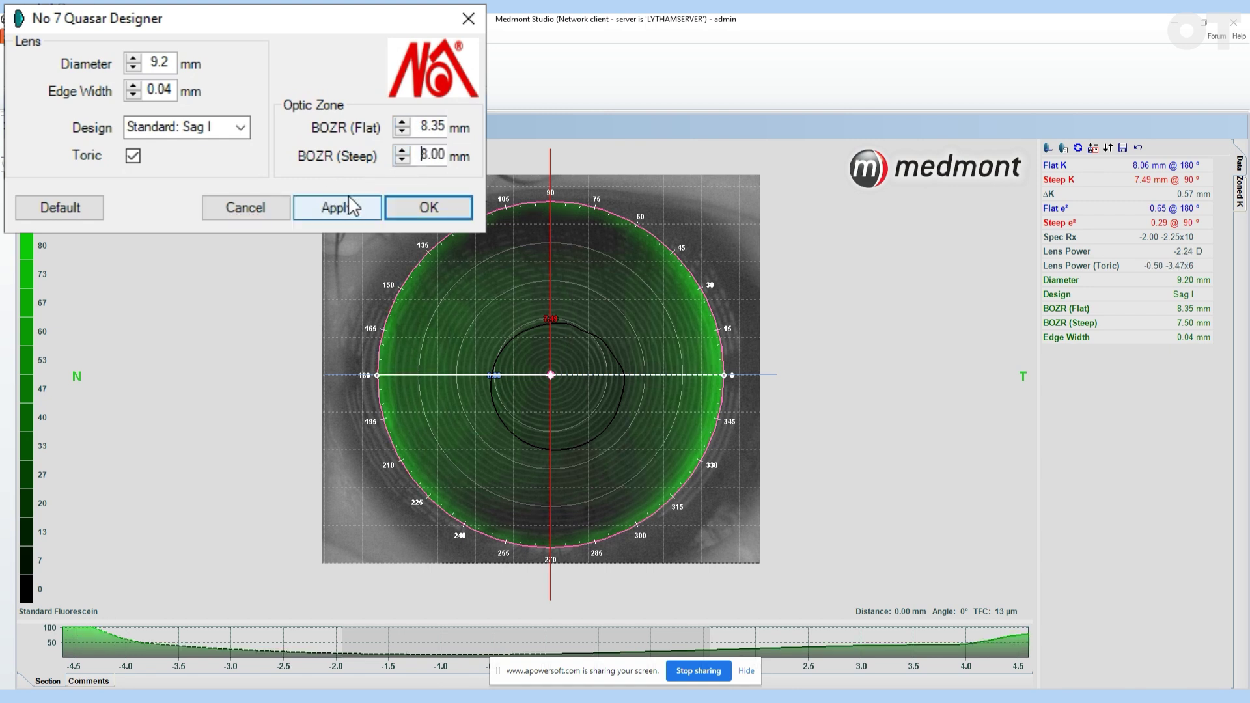
left_click(345, 209)
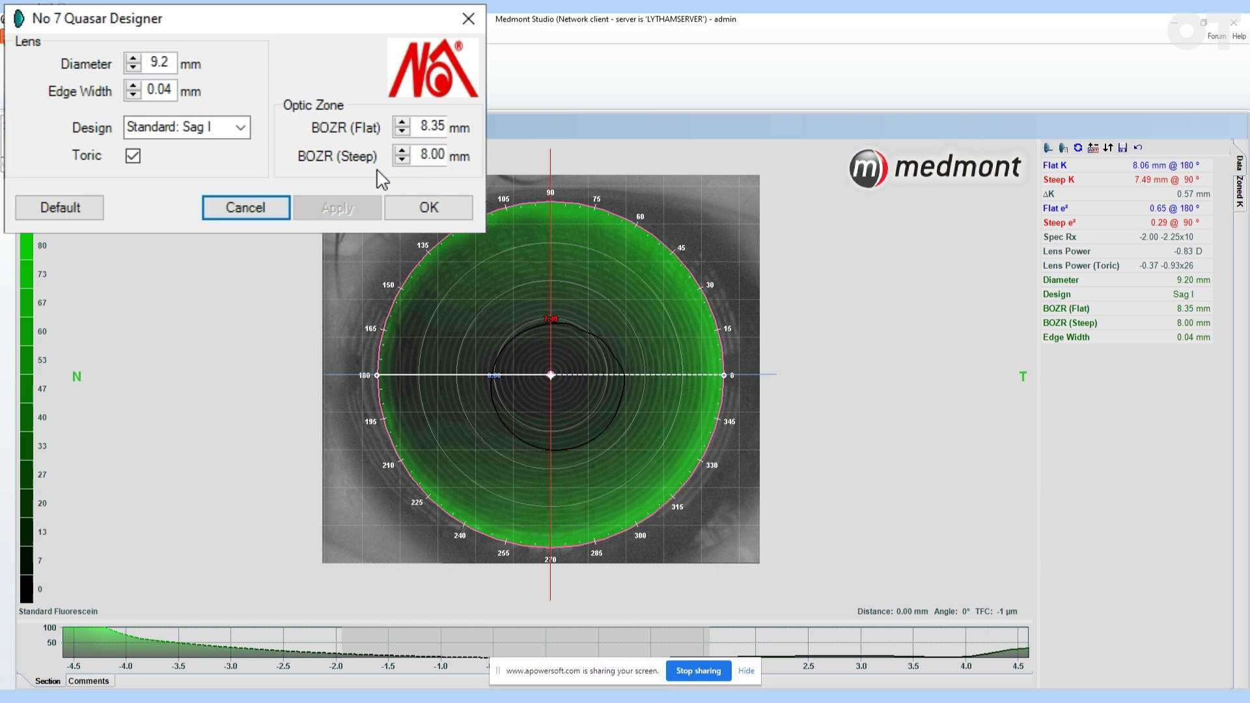
left_click(423, 214)
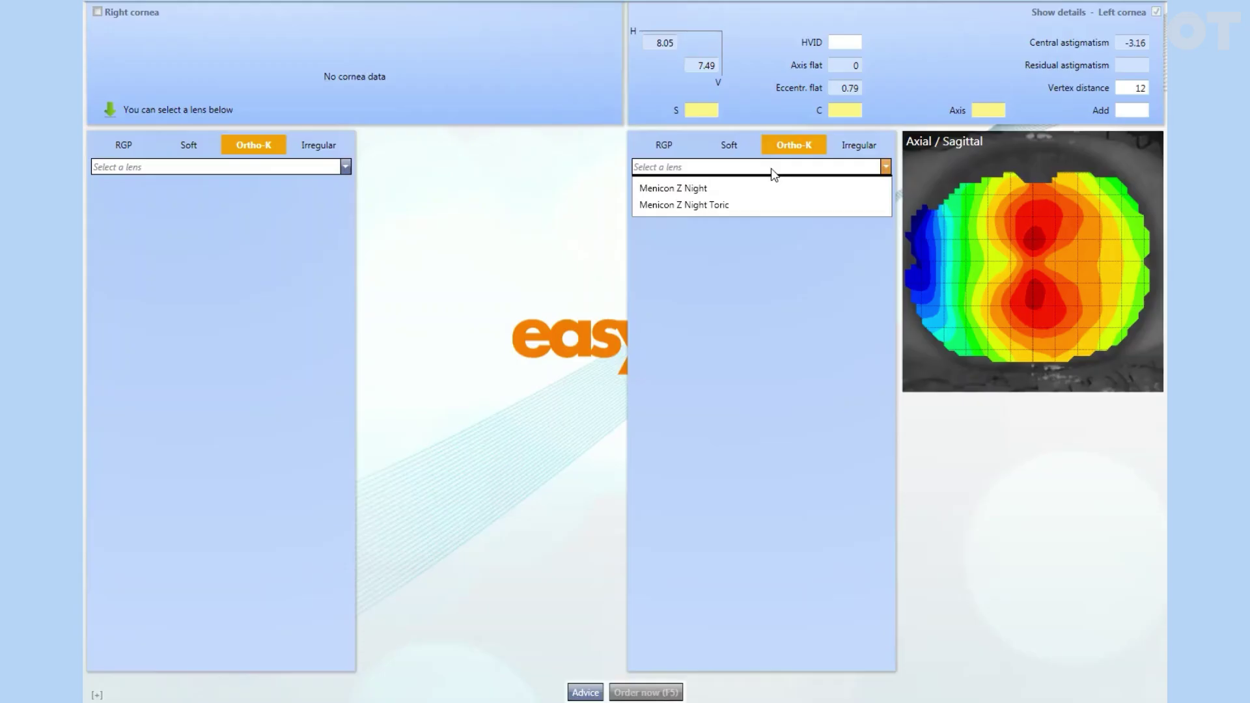
Switch the left eye's lens type from Ortho-K to RGP and select Menicon Z
left_click(724, 170)
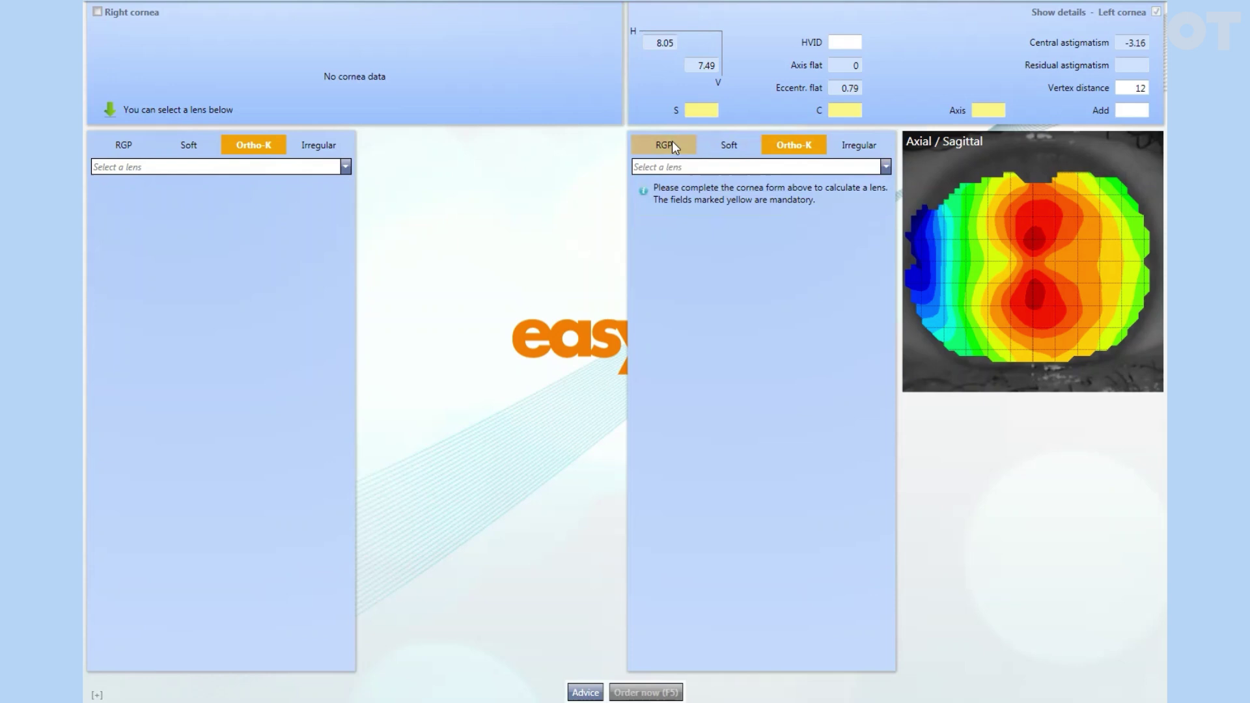
left_click(672, 141)
left_click(721, 142)
left_click(673, 142)
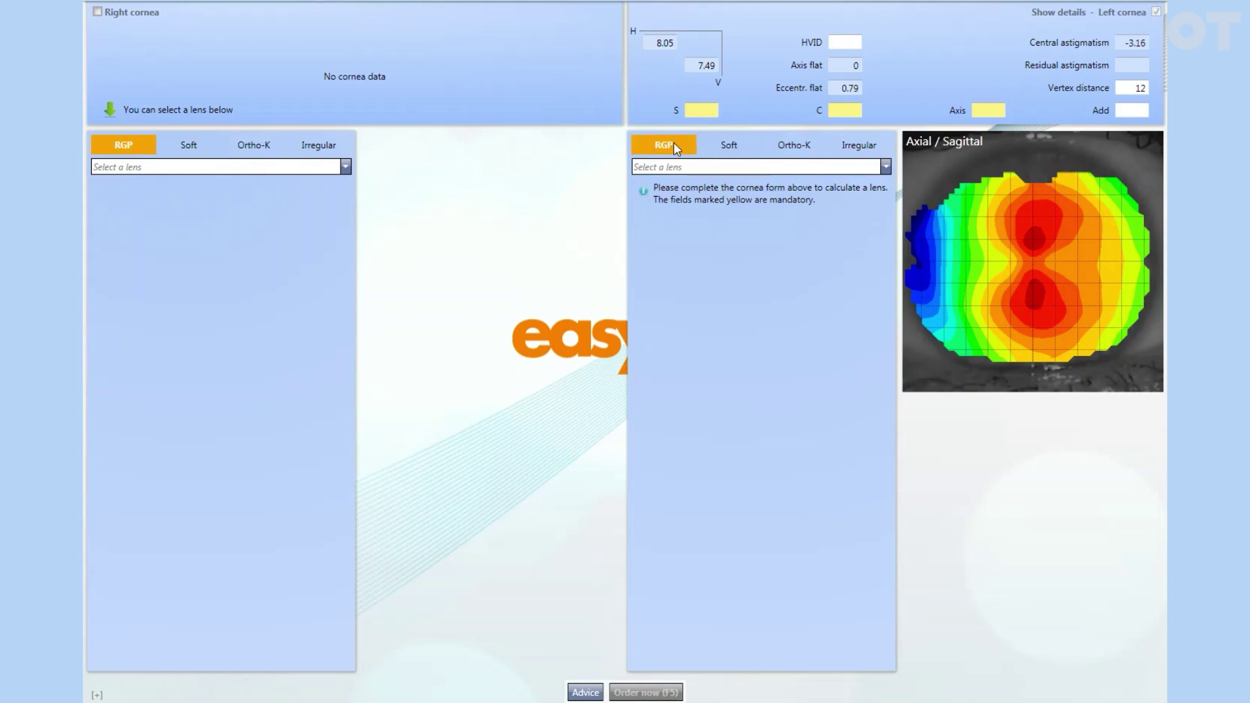
left_click(690, 167)
scroll(747, 348, "down", 1)
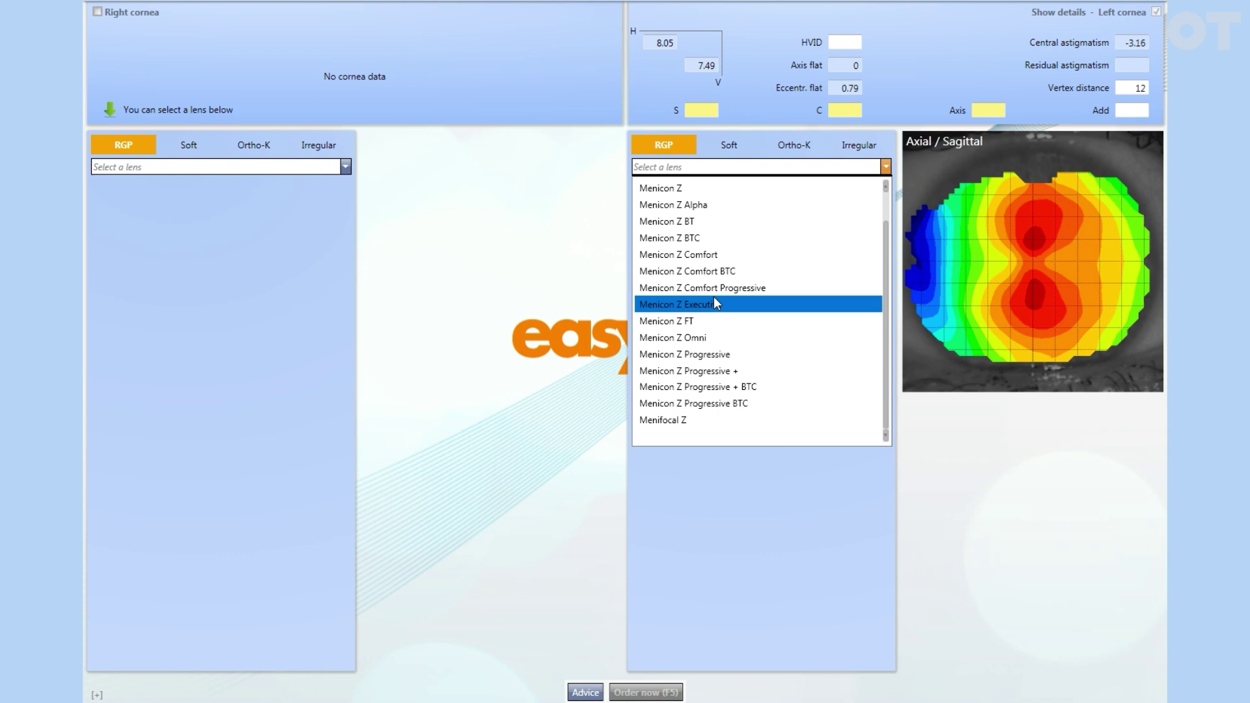
scroll(716, 273, "up", 1)
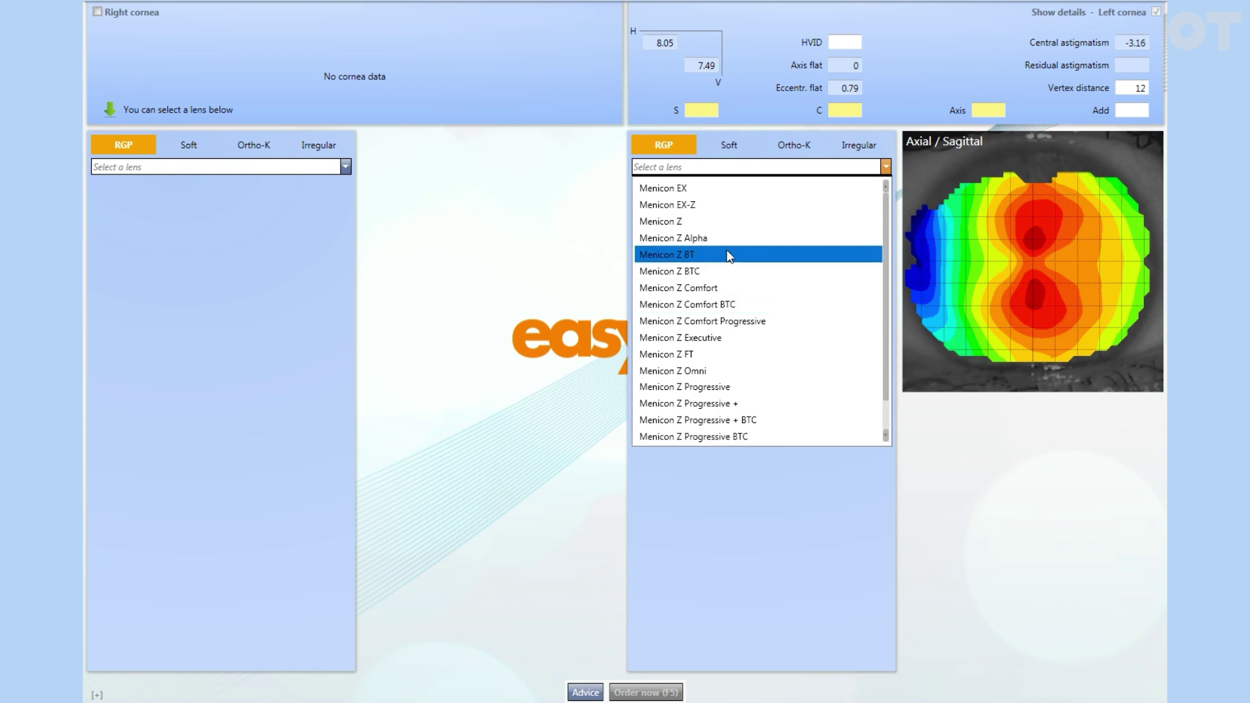
left_click(719, 223)
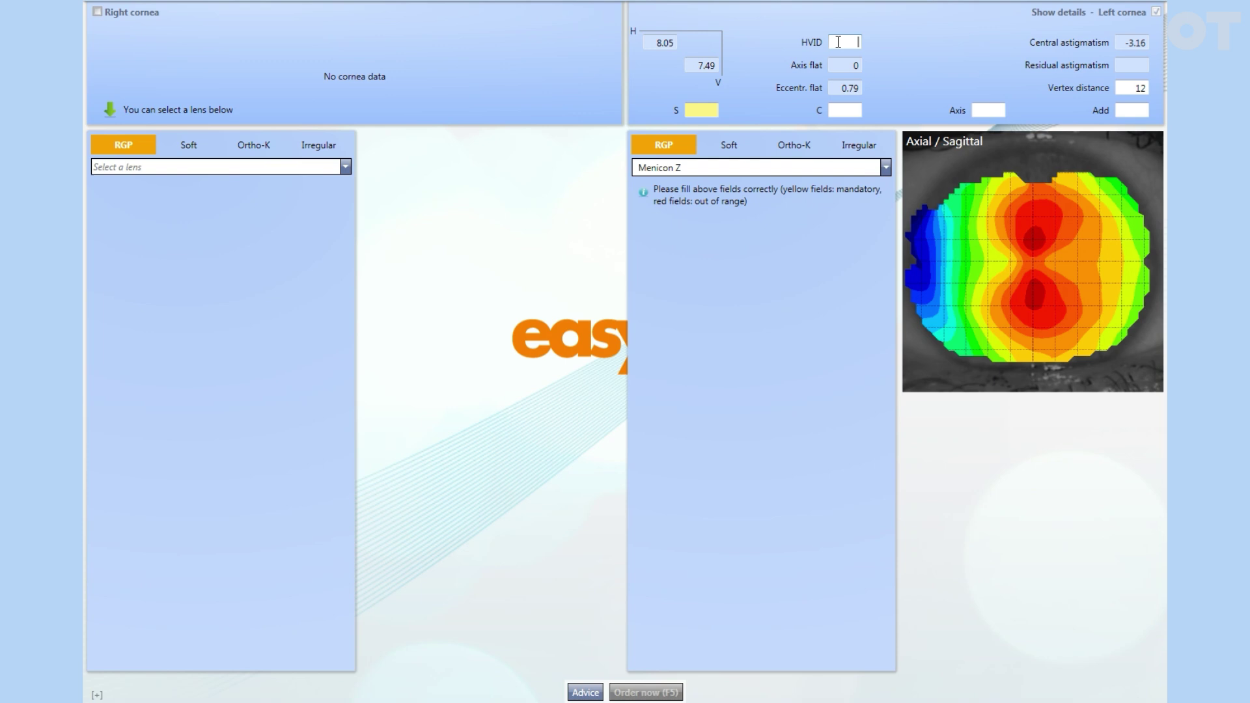
Enter HVID 12 and complete the form so the -2.00 -2.25x10 refraction fills in
type("12")
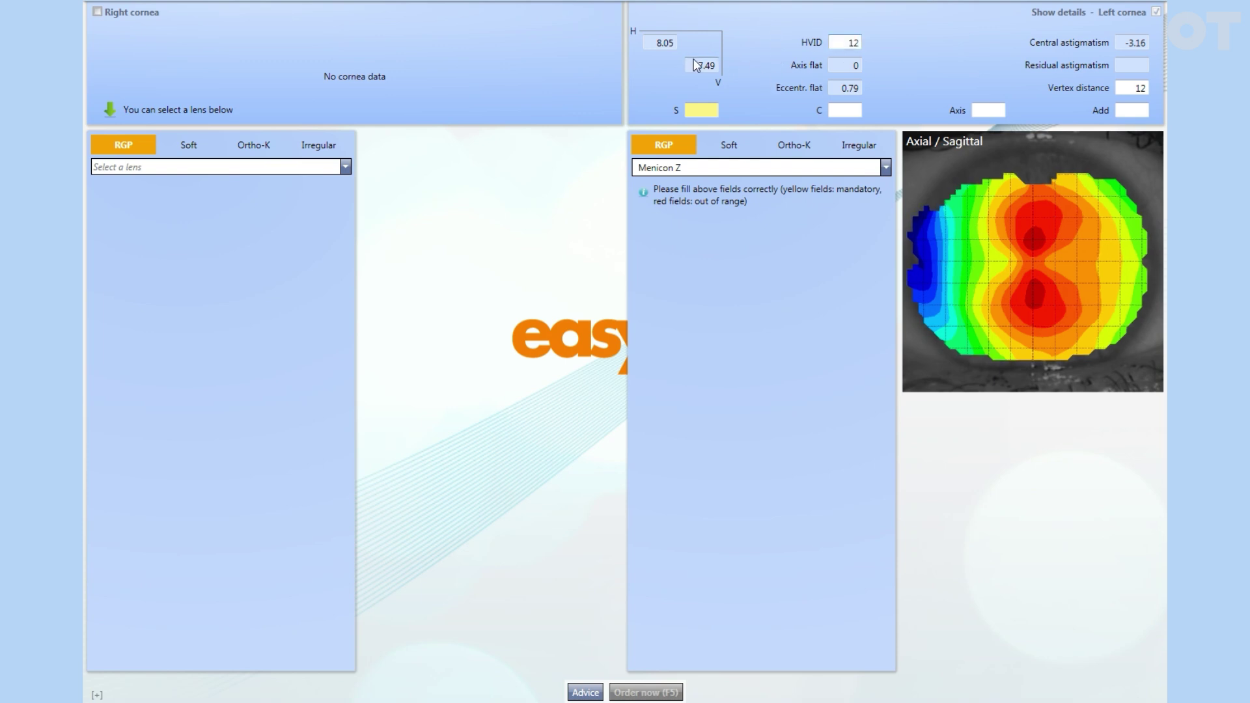
left_click(843, 65)
key("Tab")
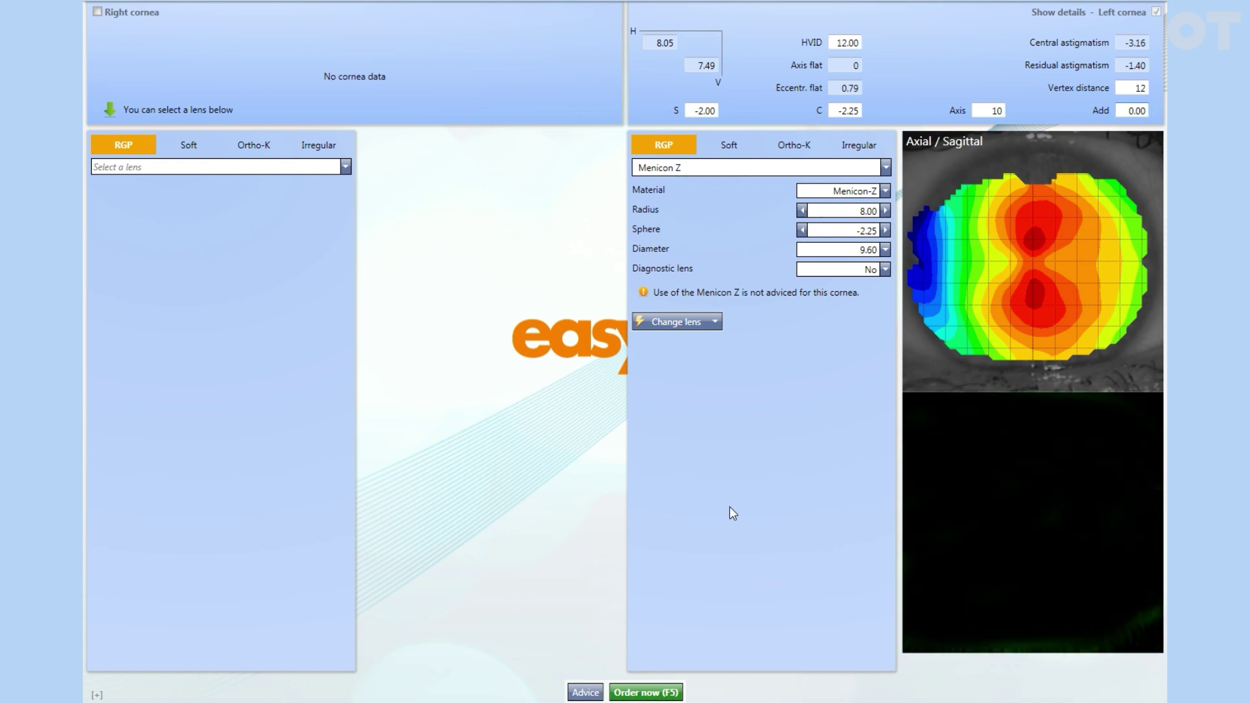
Change the proposed lens from Menicon Z to Menicon Z BTC
left_click(754, 168)
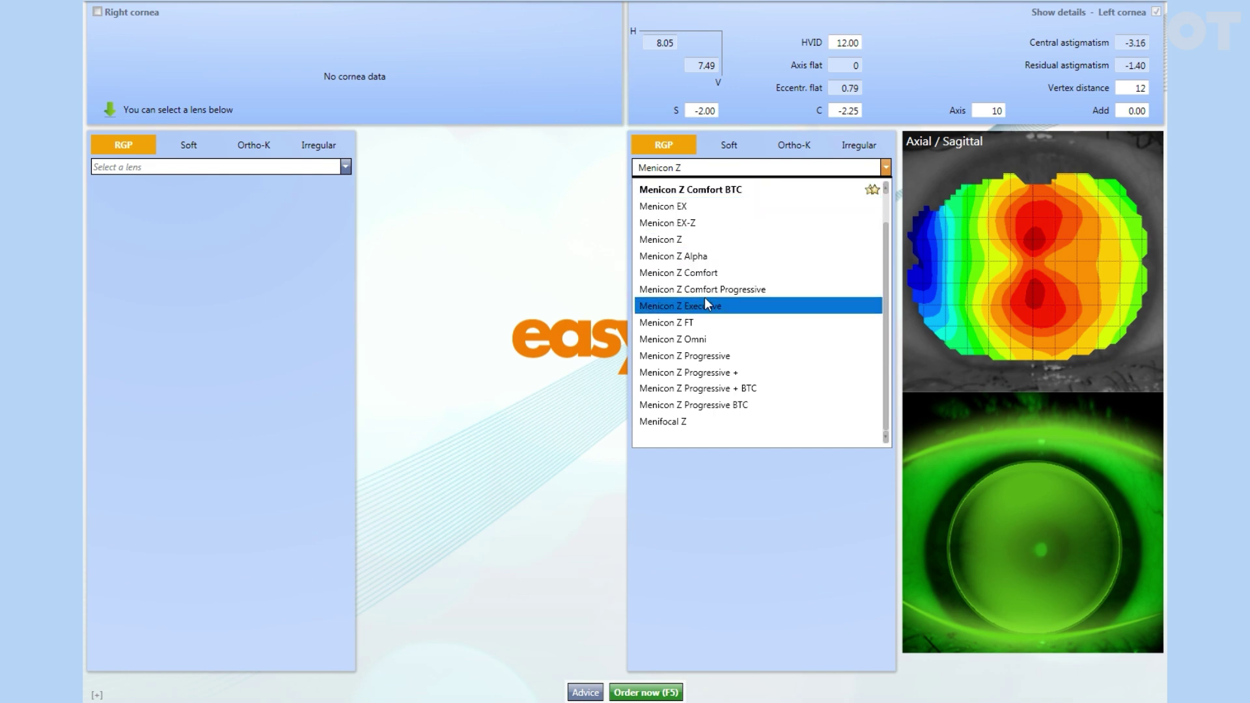
scroll(710, 273, "up", 1)
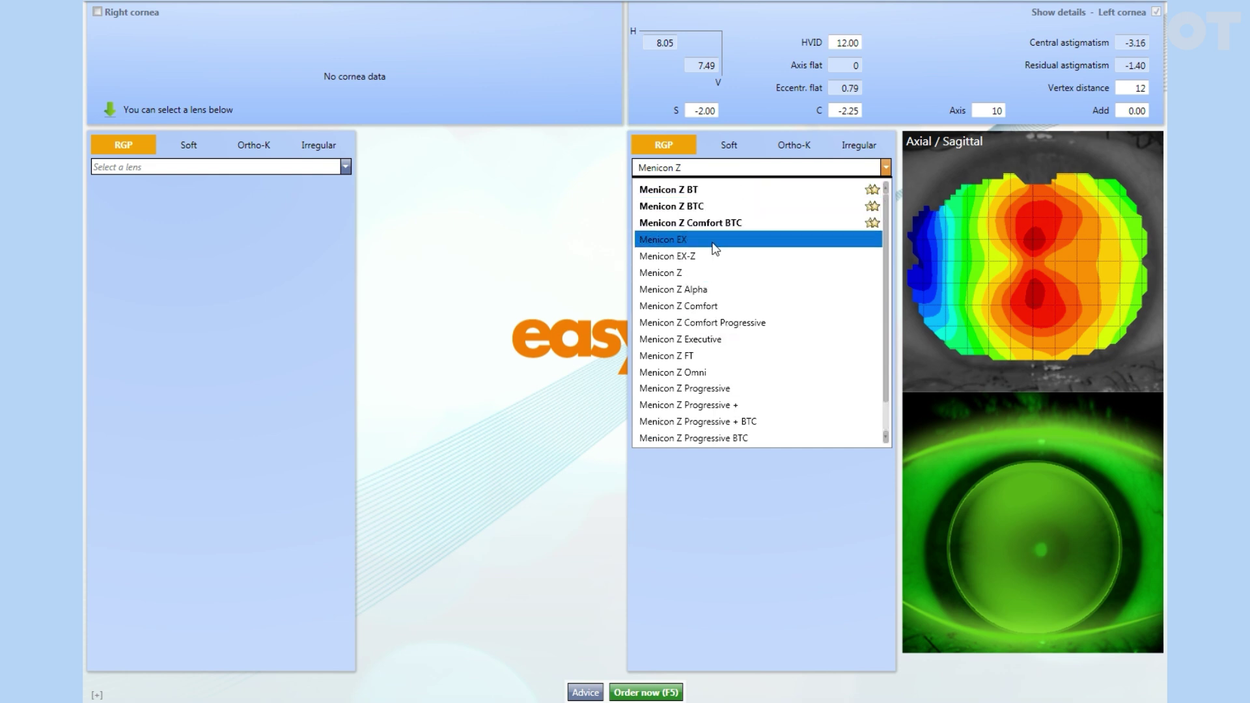
left_click(715, 212)
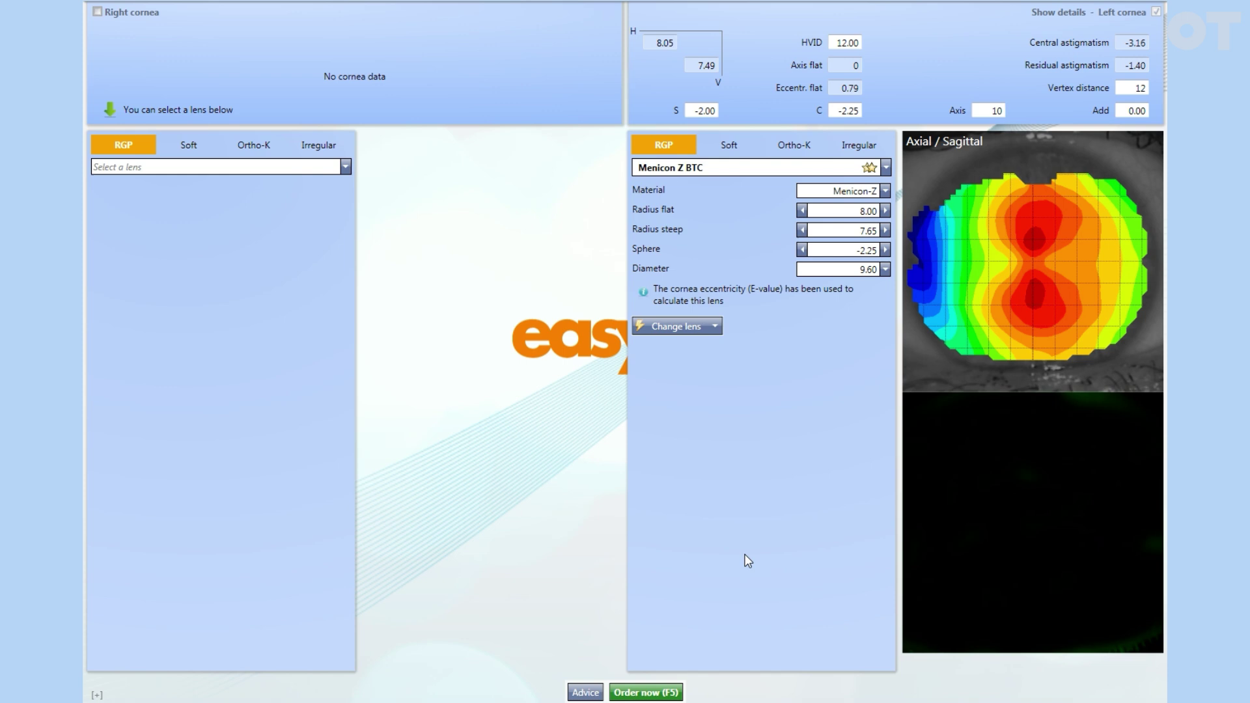
Try a 7.95 steep radius, then lower it to 7.30
left_click(885, 231)
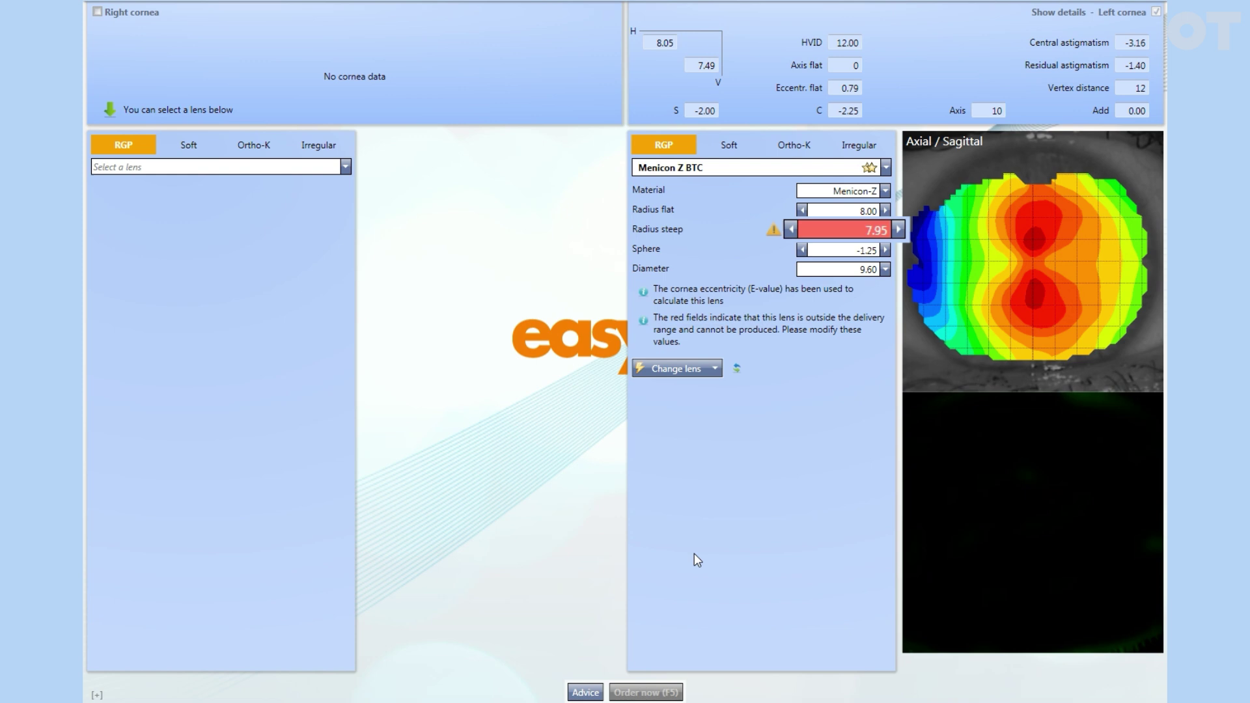
left_click(790, 232)
left_click(790, 232)
left_click(790, 231)
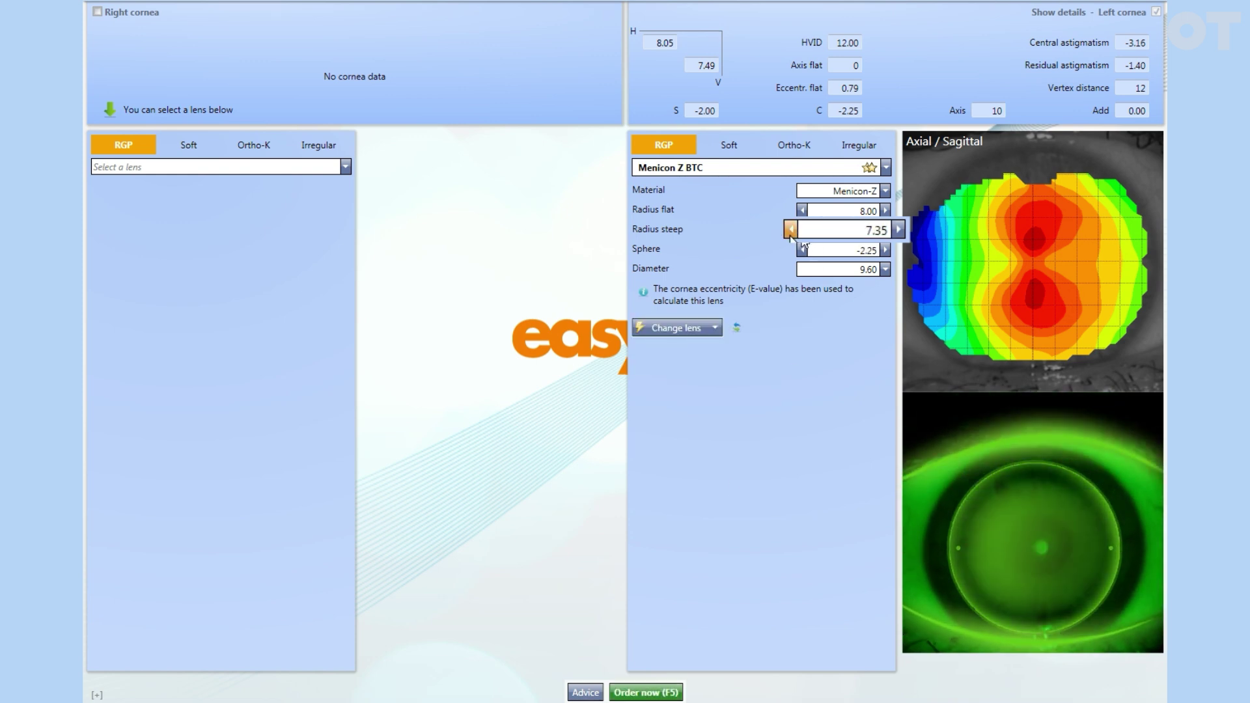
left_click(791, 232)
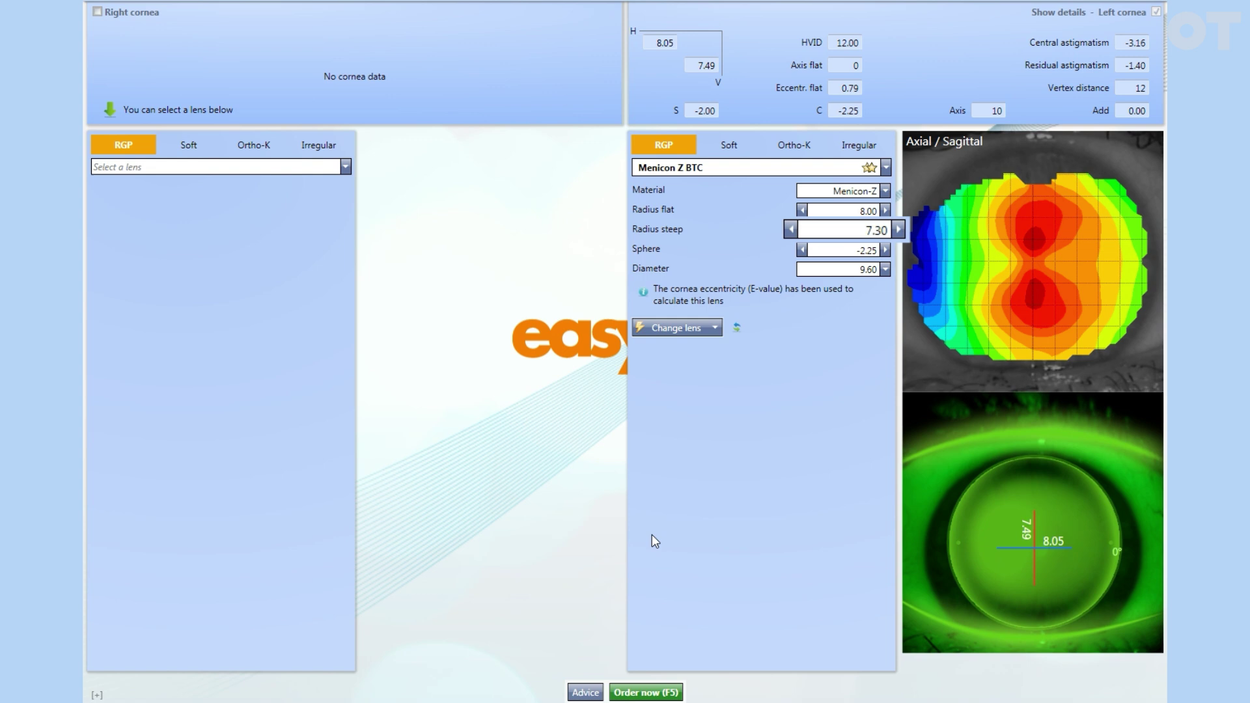
Show the soft lens for astigmatism from the Soft lens list
left_click(704, 146)
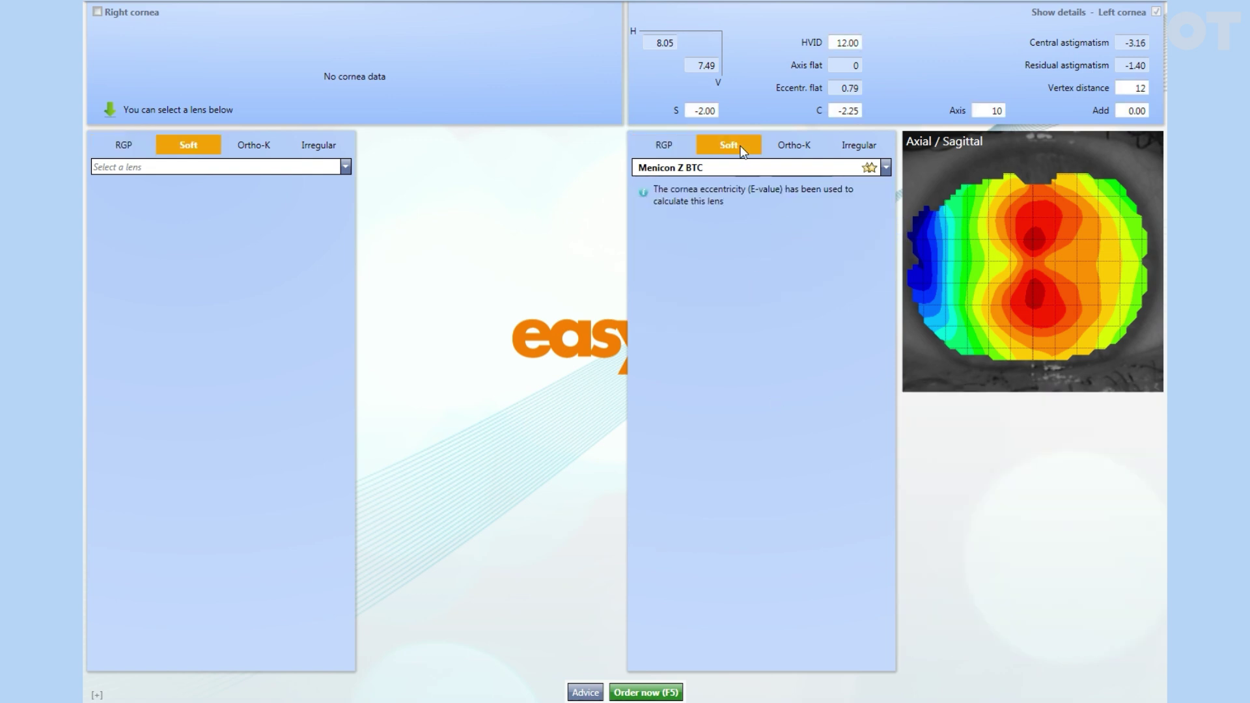
left_click(886, 168)
left_click(780, 219)
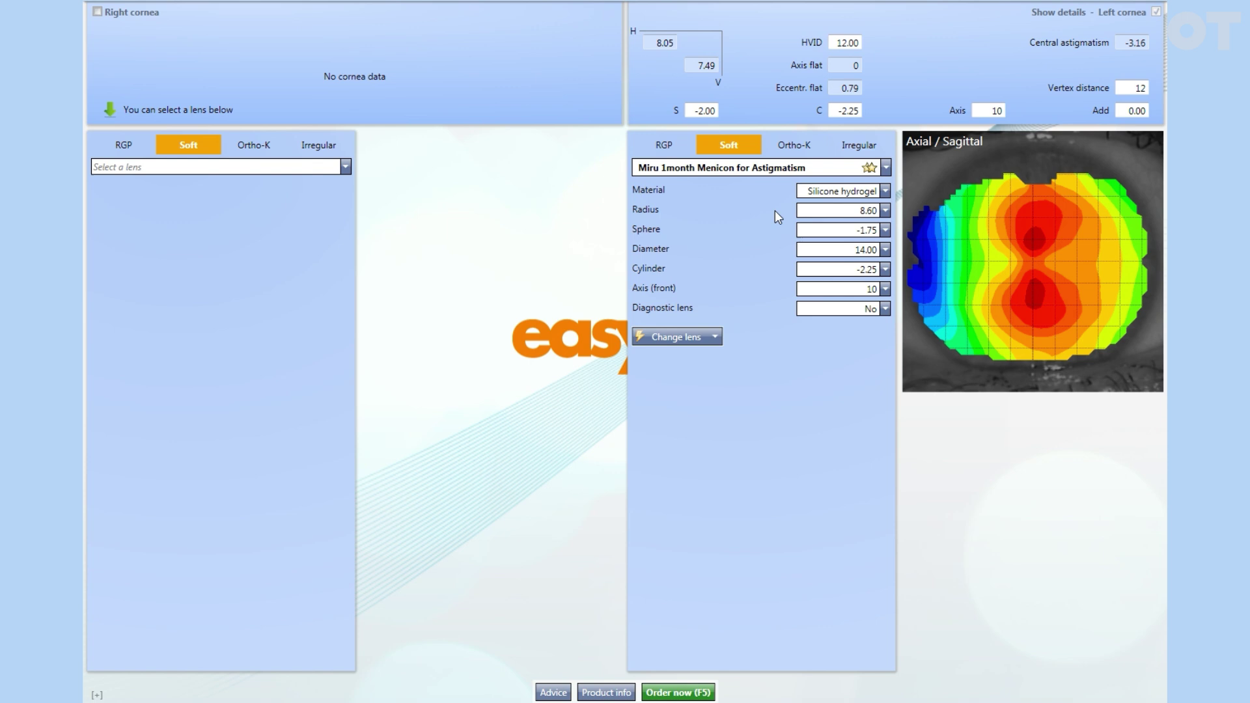
Step through the irregular-cornea Rose K2 XL and Menicon Rose K2 Soft lenses, ending on Rose K2
left_click(858, 144)
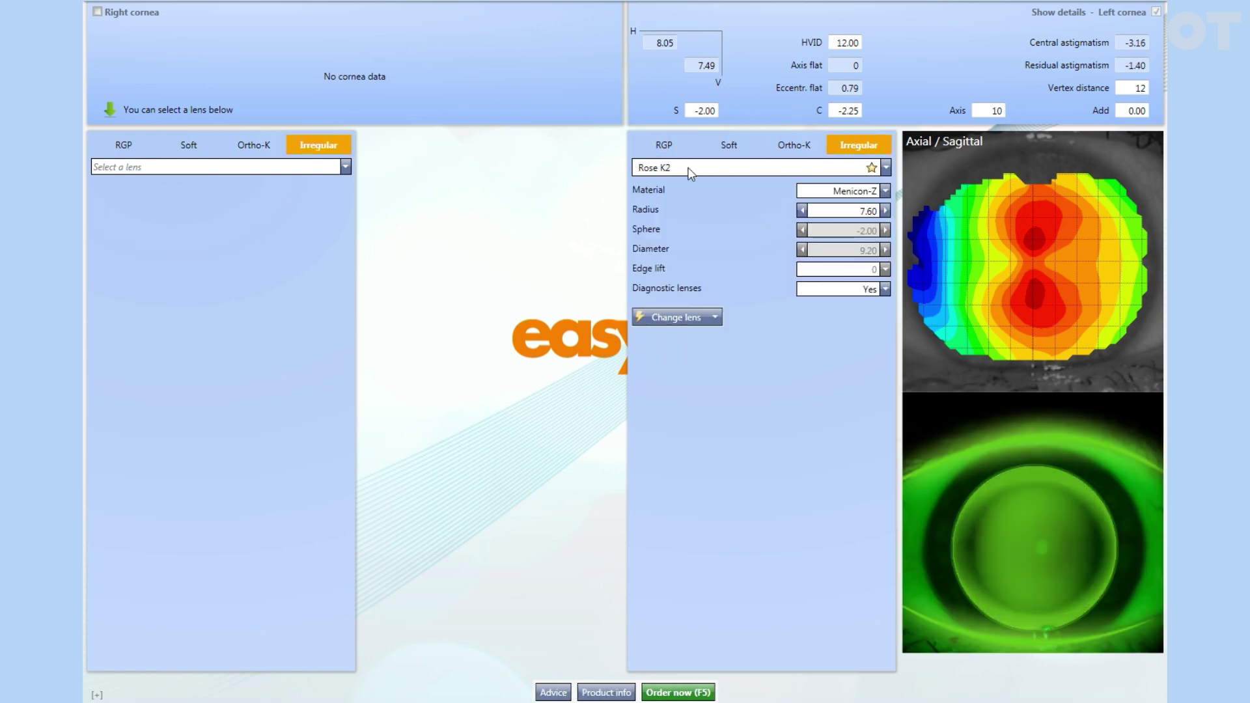
left_click(691, 173)
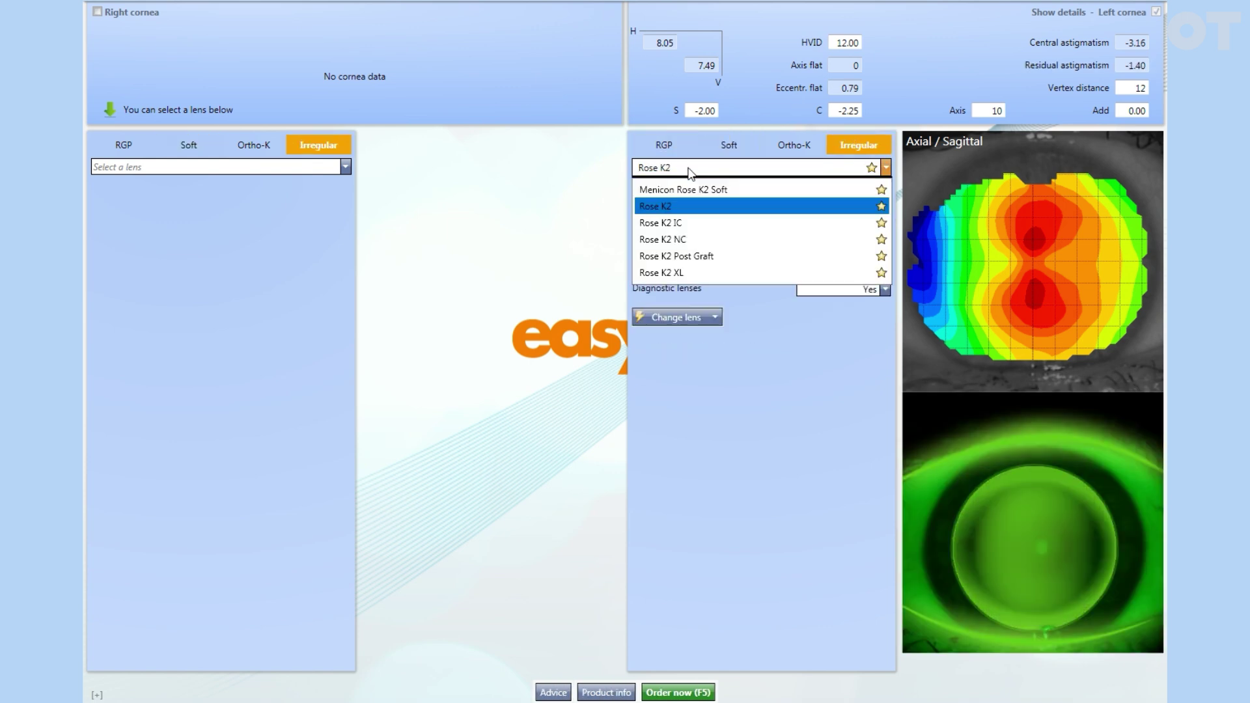
left_click(763, 272)
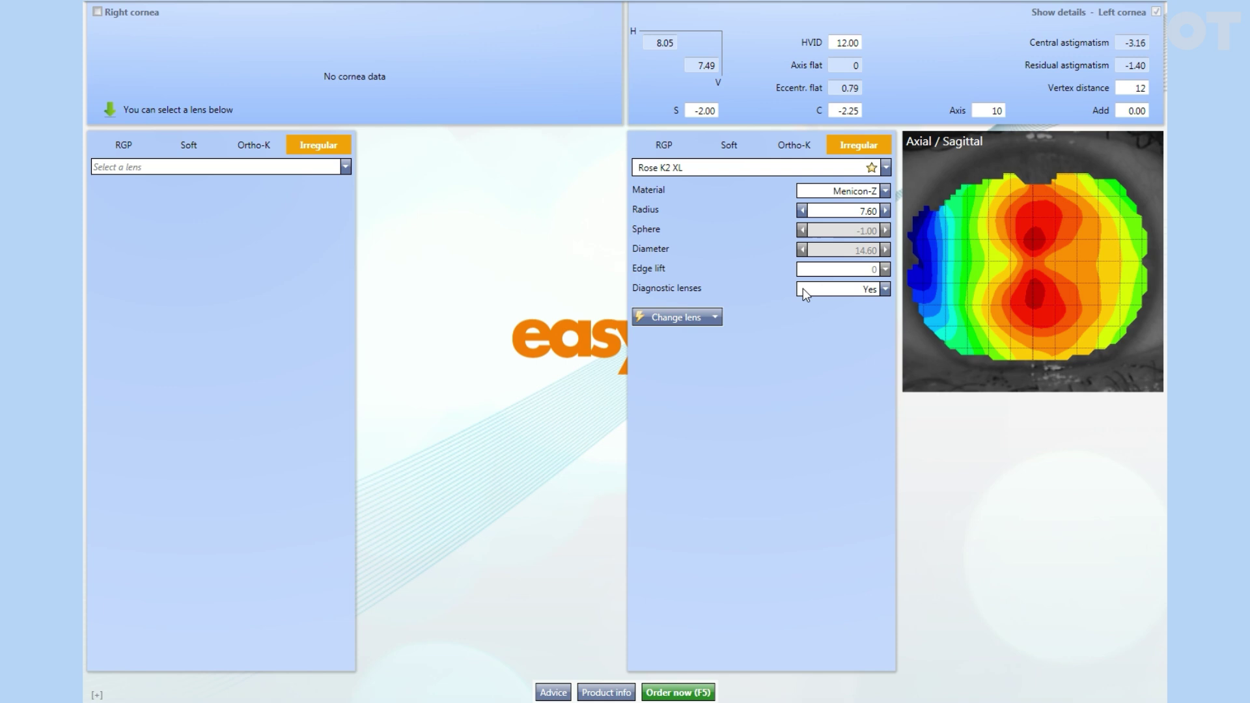
left_click(775, 172)
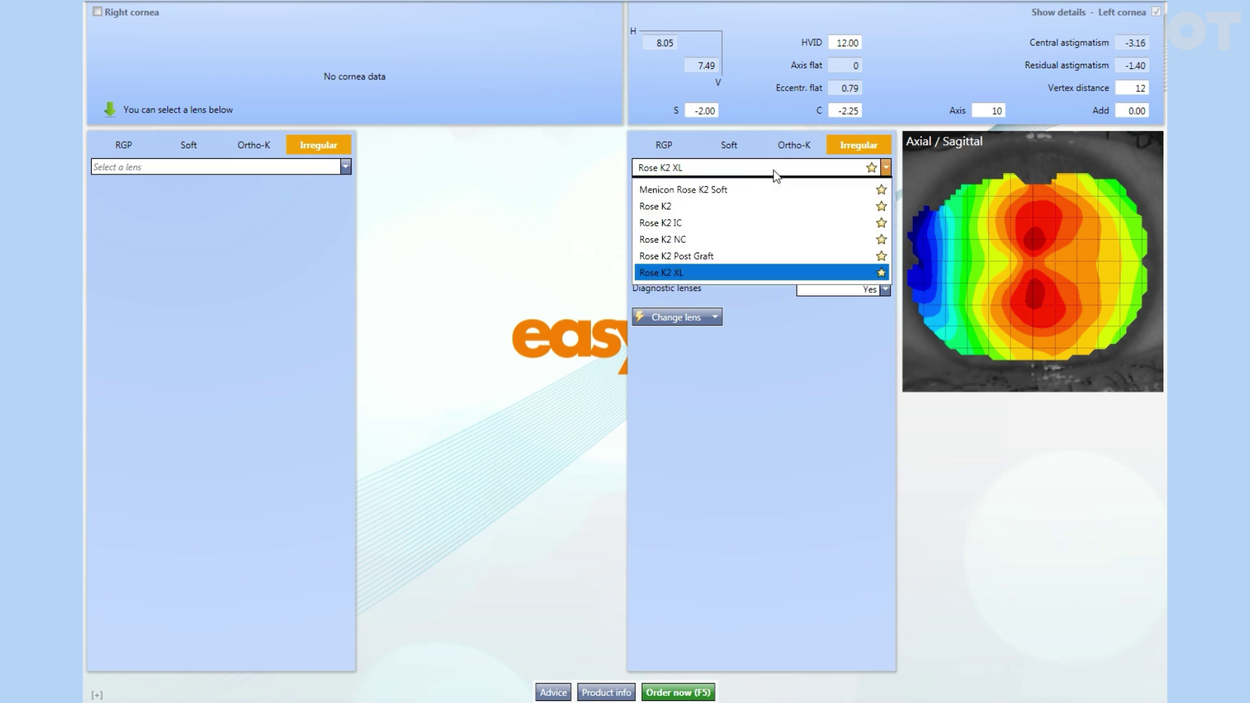
left_click(710, 189)
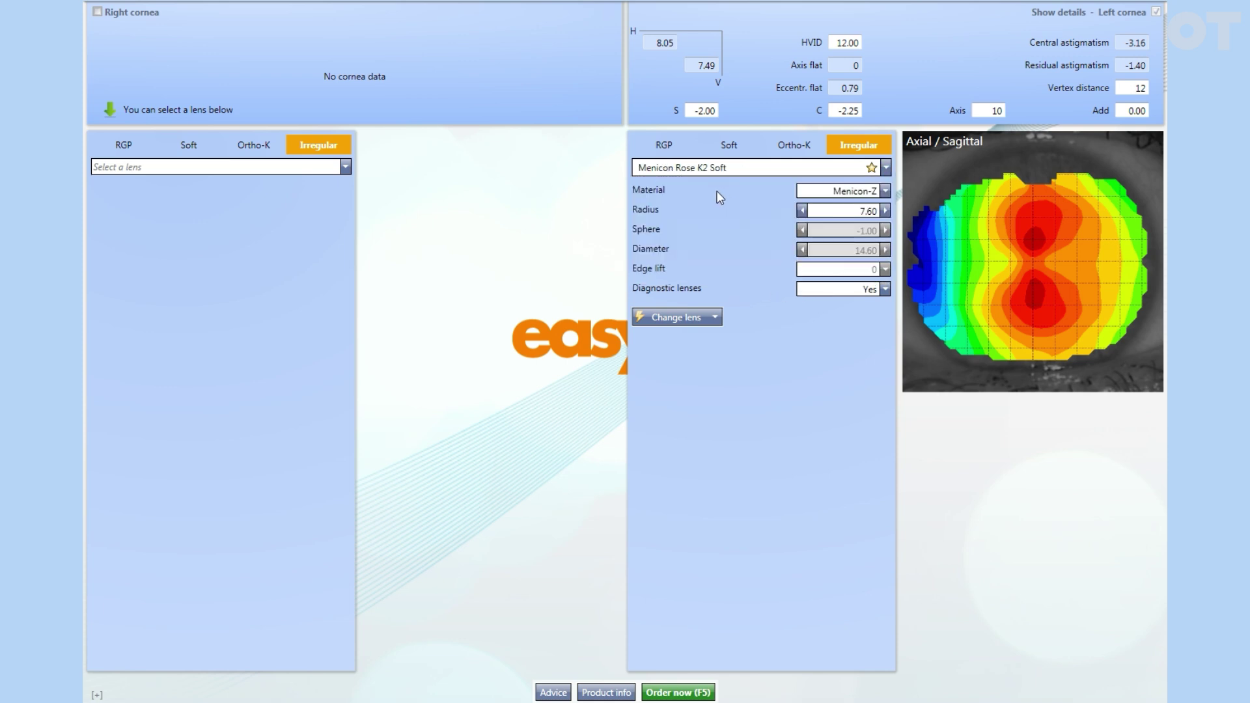
left_click(726, 170)
left_click(694, 210)
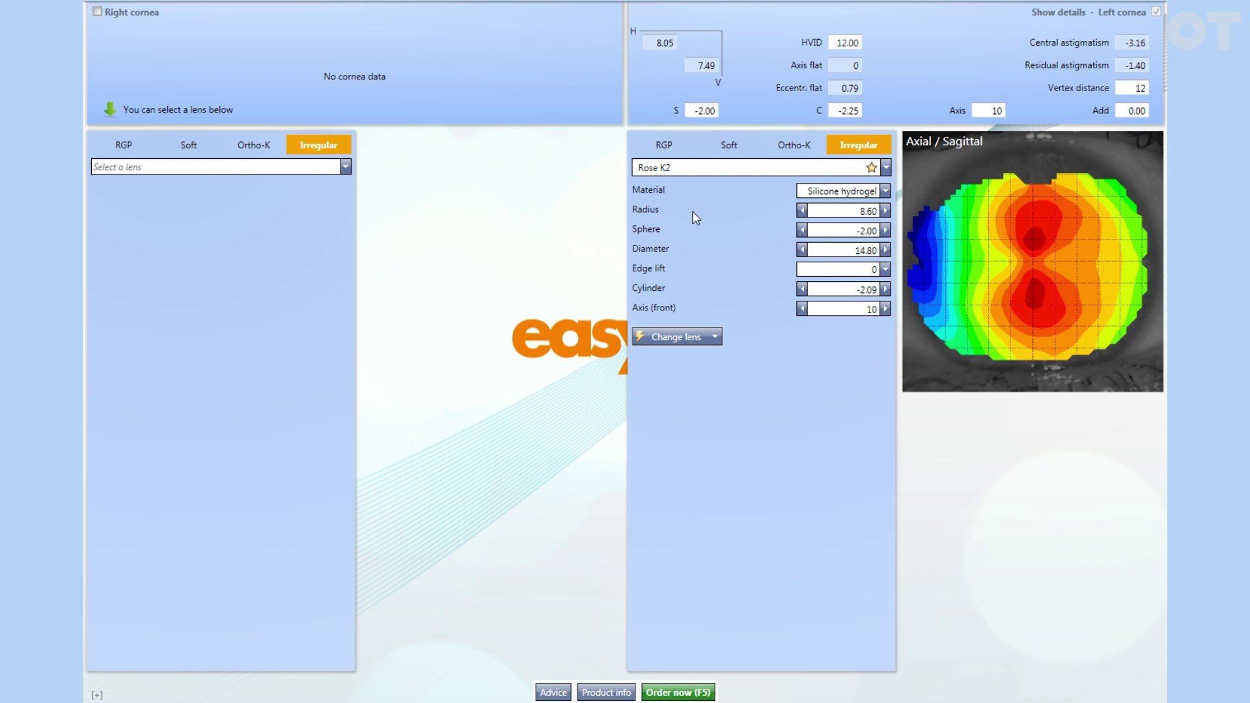